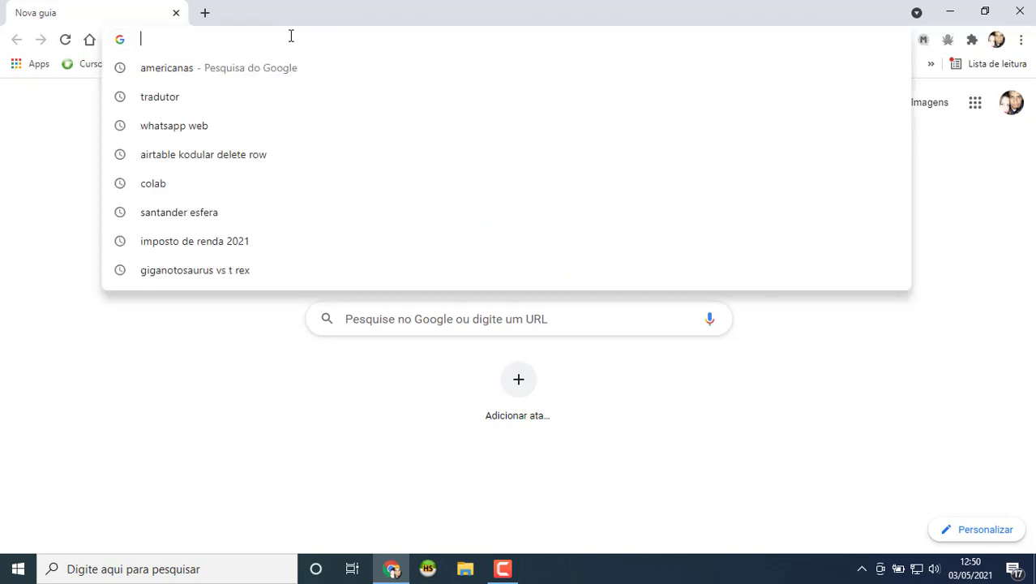
Step: Load the airtable.com homepage in Chrome from the 'air' address-bar suggestion
{"action": "type", "text": "air"}
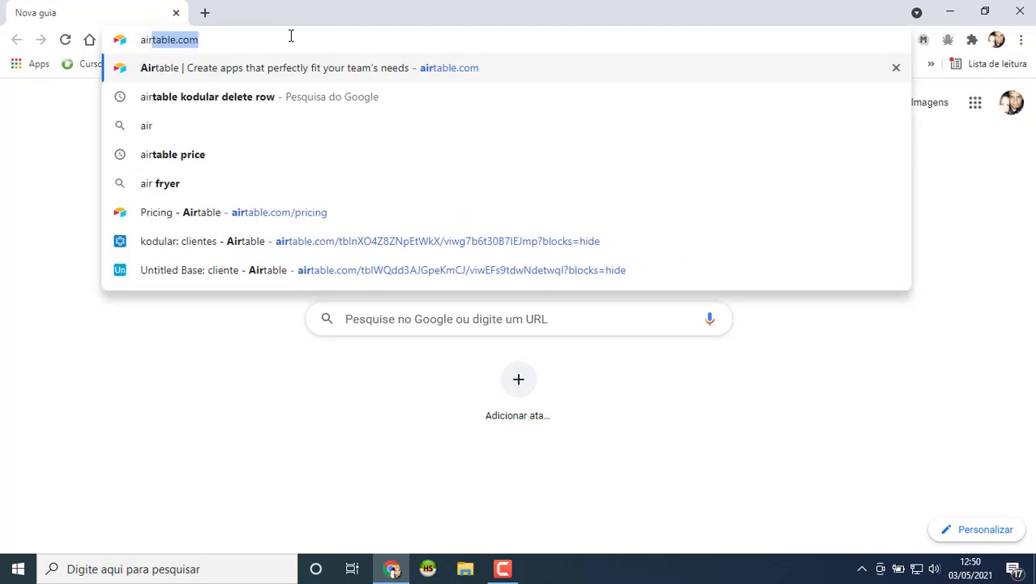
{"action": "key", "text": "Return"}
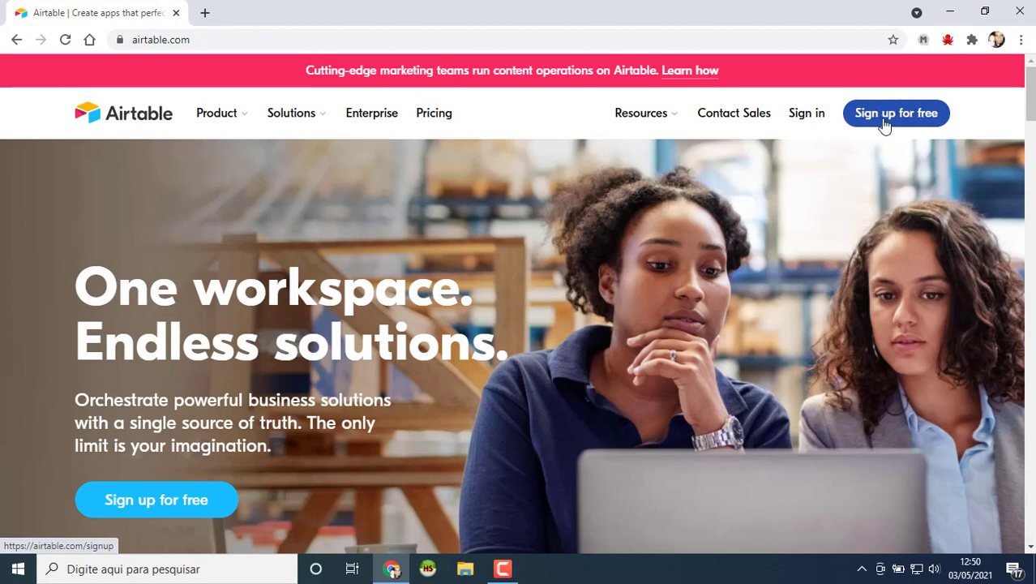
Step: Sign up for a free Airtable account with Google and allow access
{"action": "left_click", "coordinate": [884, 122]}
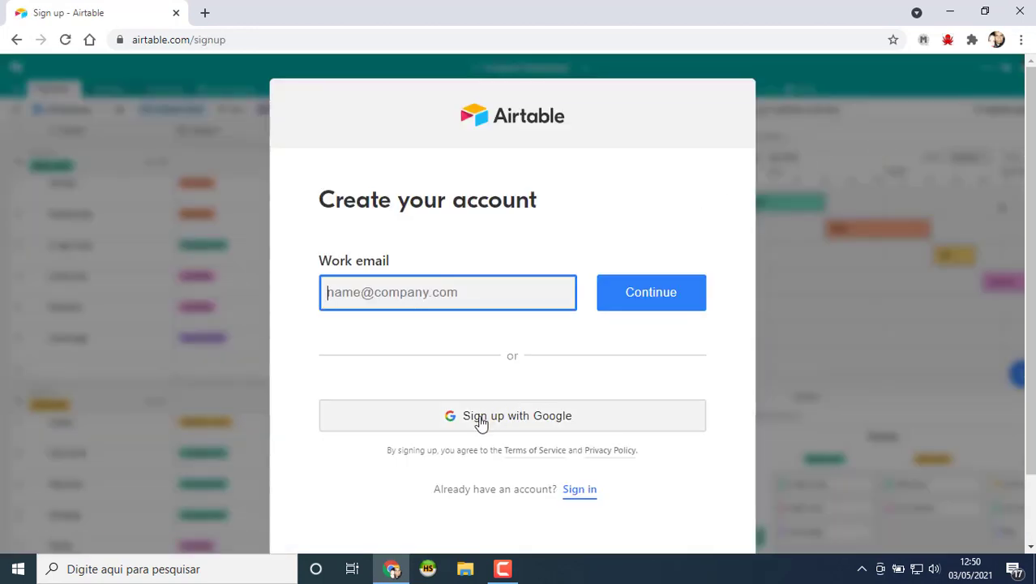
{"action": "left_click", "coordinate": [481, 420]}
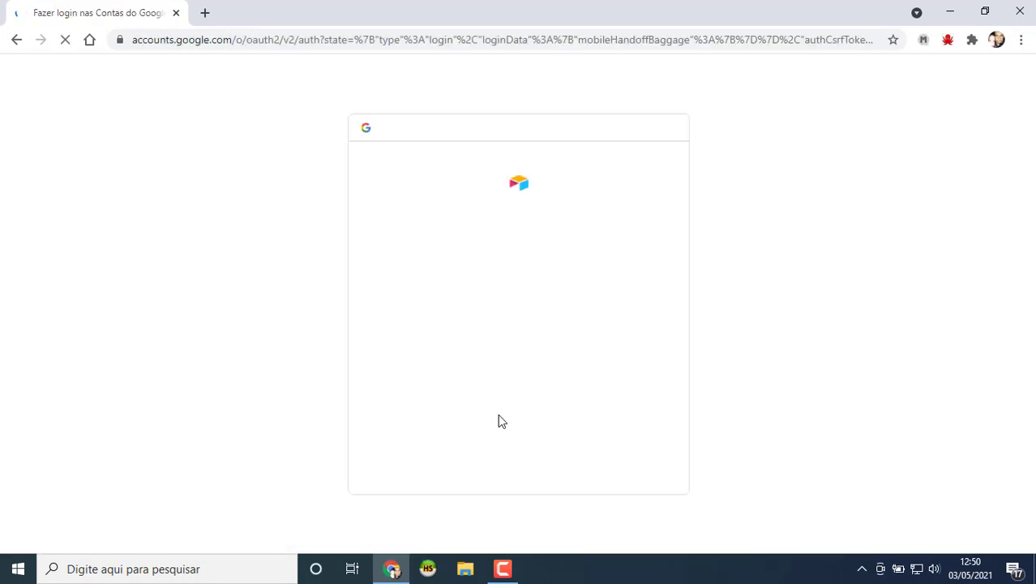
{"action": "left_click", "coordinate": [453, 301]}
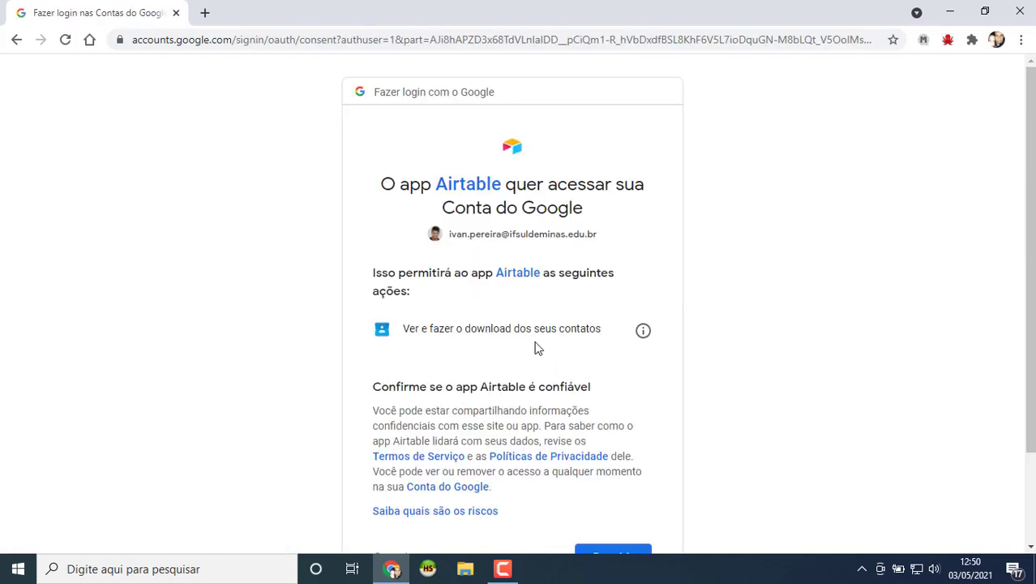
{"action": "scroll", "coordinate": [568, 381], "scroll_direction": "down", "scroll_amount": 2}
{"action": "left_click", "coordinate": [621, 440]}
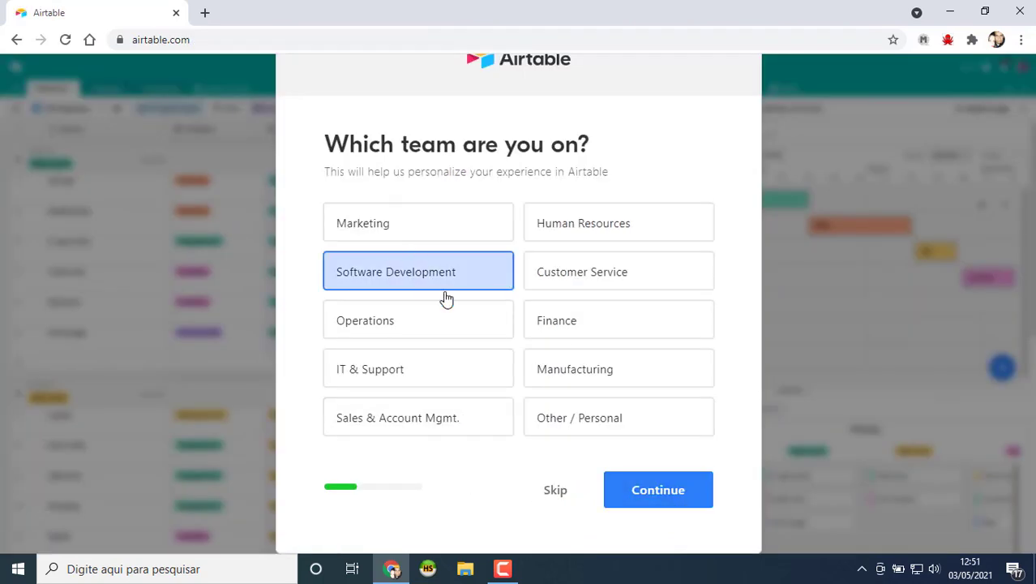
Step: Choose Software Development, skip invites and import, and go to the workspace home
{"action": "left_click", "coordinate": [680, 503]}
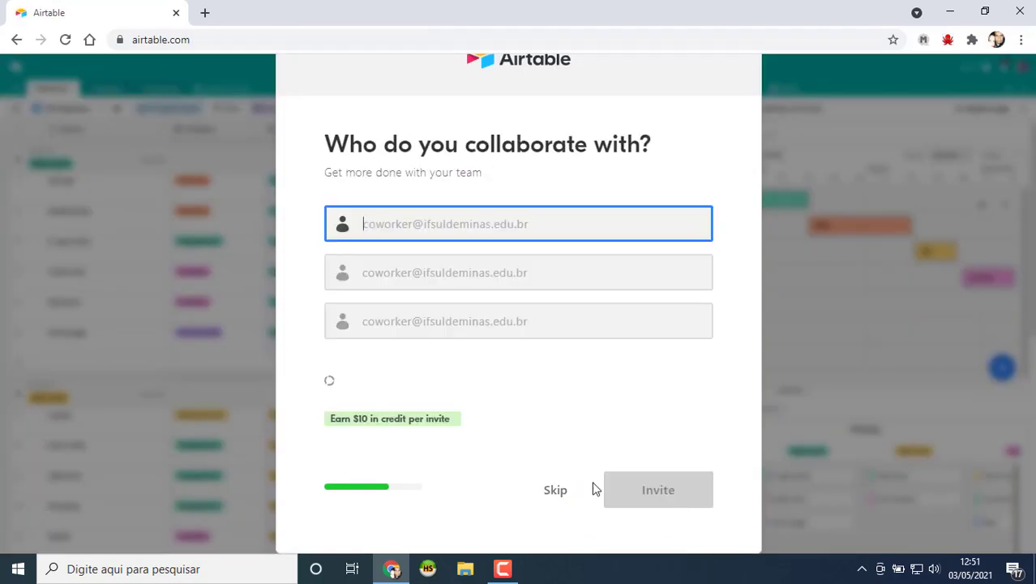
{"action": "left_click", "coordinate": [560, 493]}
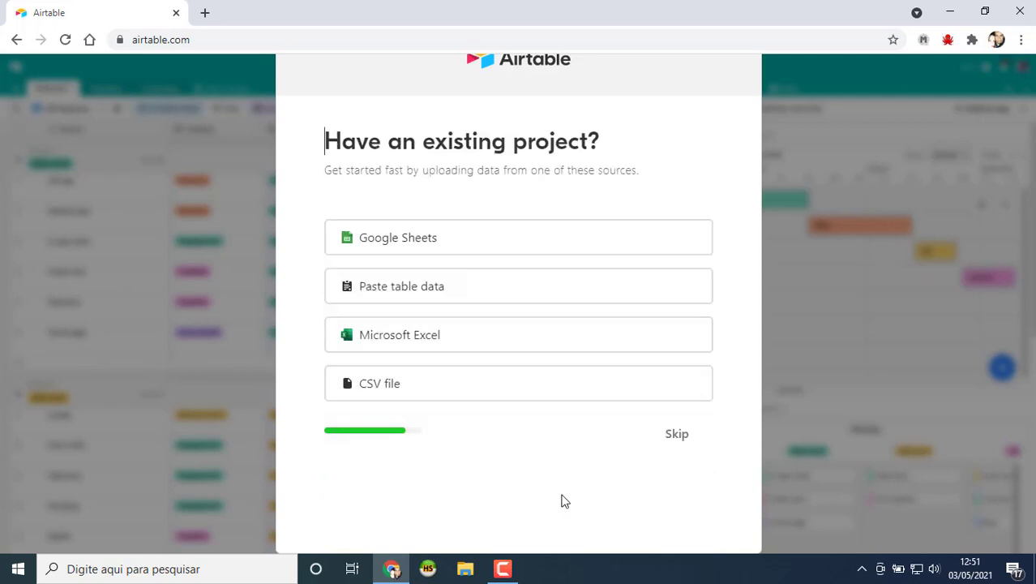
{"action": "left_click", "coordinate": [676, 438]}
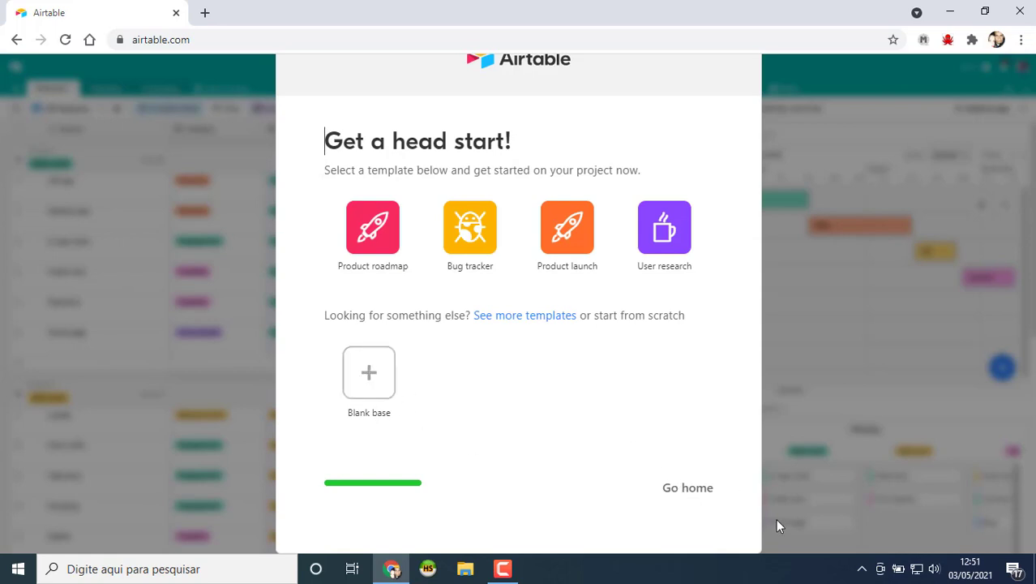
{"action": "left_click_drag", "start_coordinate": [687, 487], "coordinate": [695, 495]}
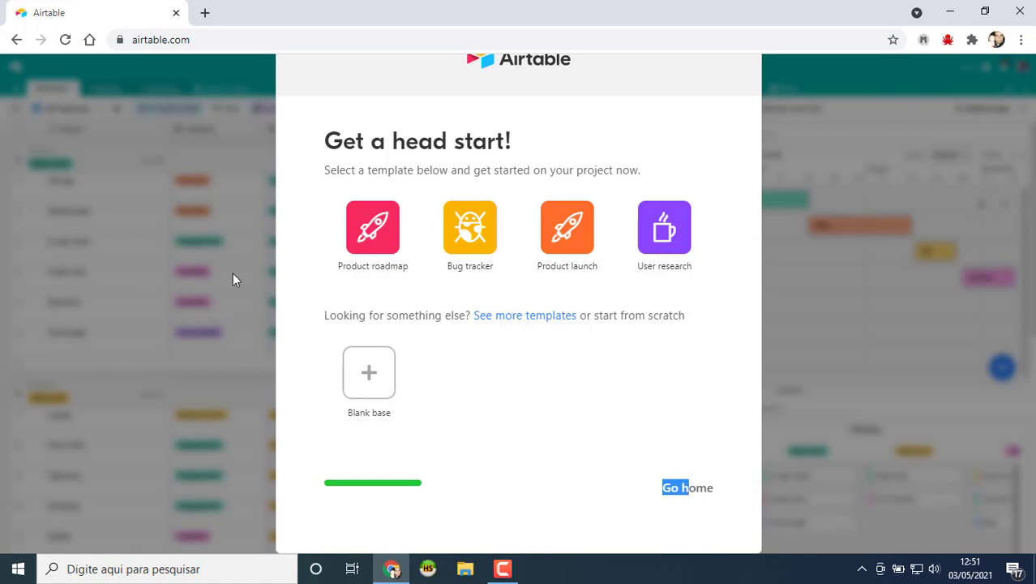
{"action": "left_click", "coordinate": [699, 489]}
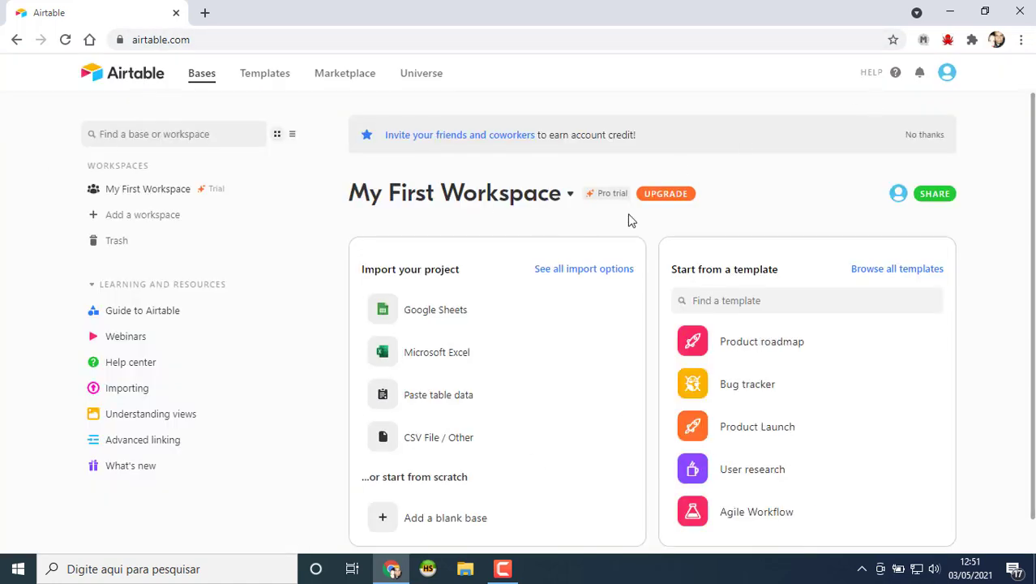
Step: Create a blank base and name it 'banco_kodular'
{"action": "scroll", "coordinate": [680, 272], "scroll_direction": "down", "scroll_amount": 1}
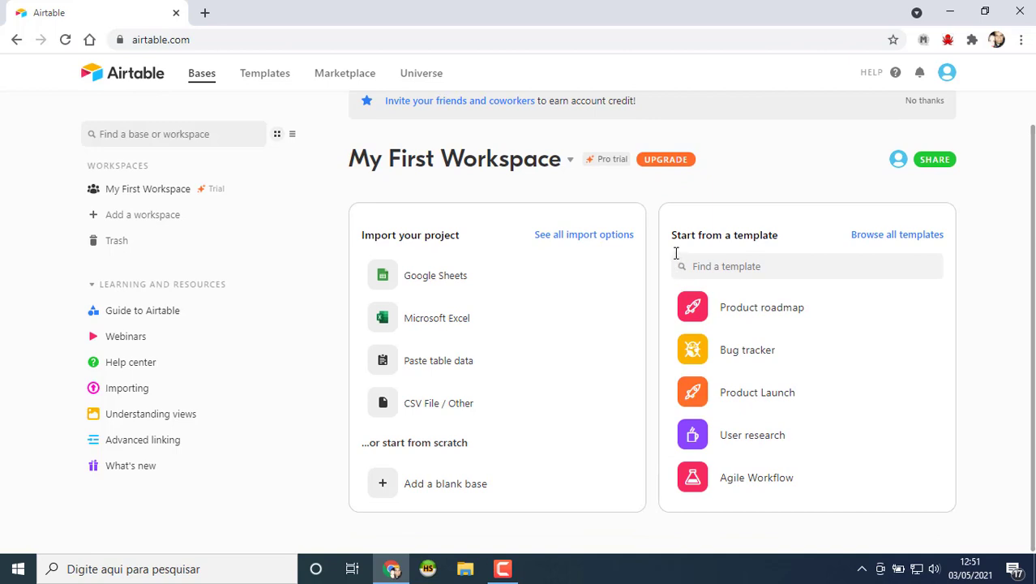
{"action": "scroll", "coordinate": [556, 308], "scroll_direction": "up", "scroll_amount": 1}
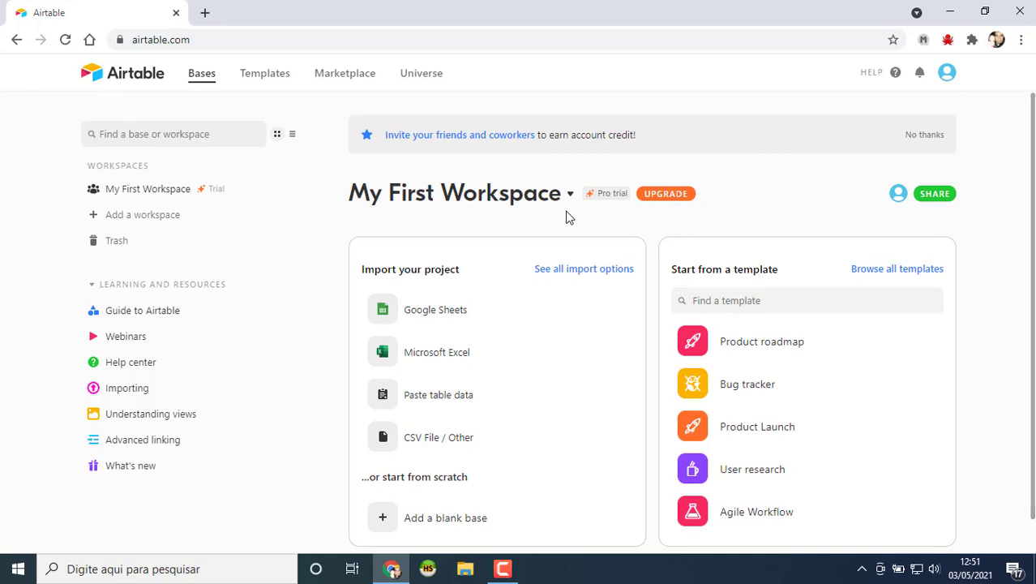
{"action": "scroll", "coordinate": [361, 378], "scroll_direction": "down", "scroll_amount": 1}
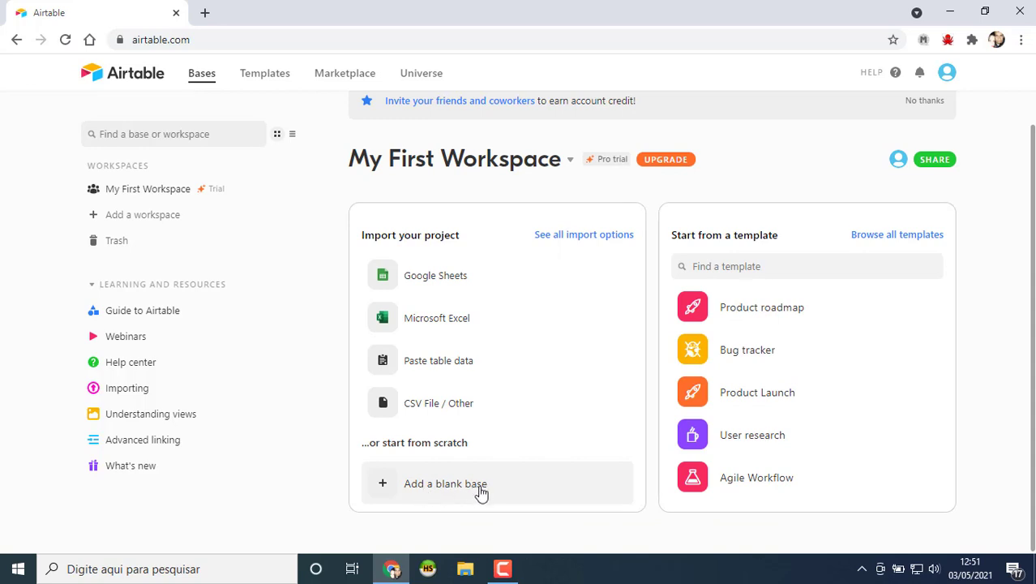
{"action": "left_click", "coordinate": [458, 486]}
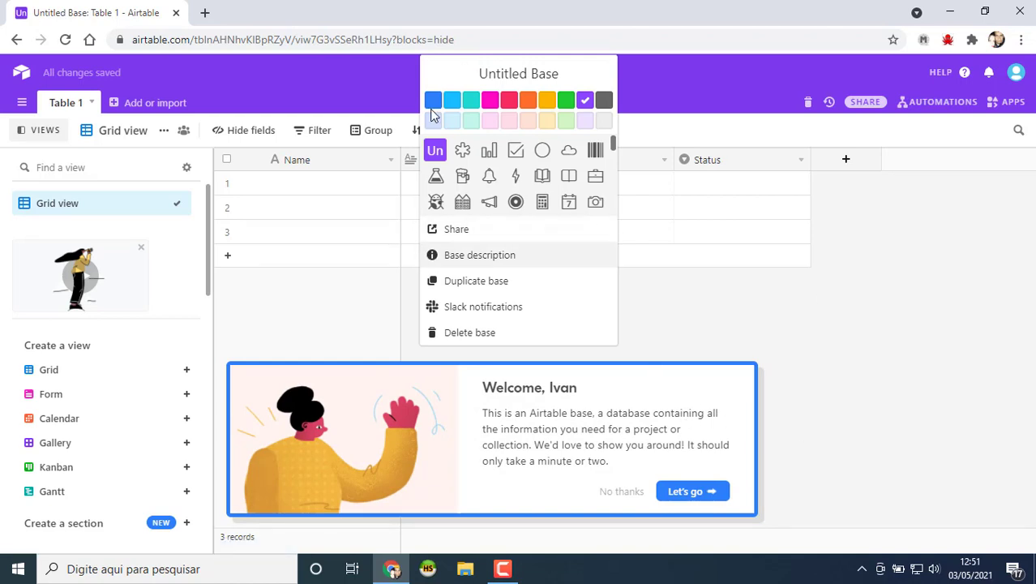
{"action": "left_click", "coordinate": [568, 76]}
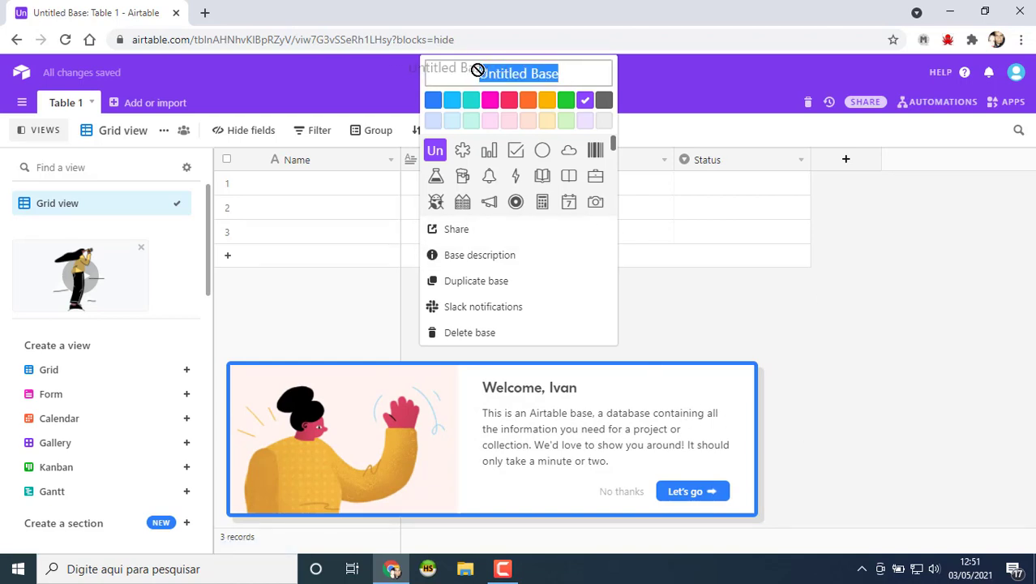
{"action": "type", "text": "ba"}
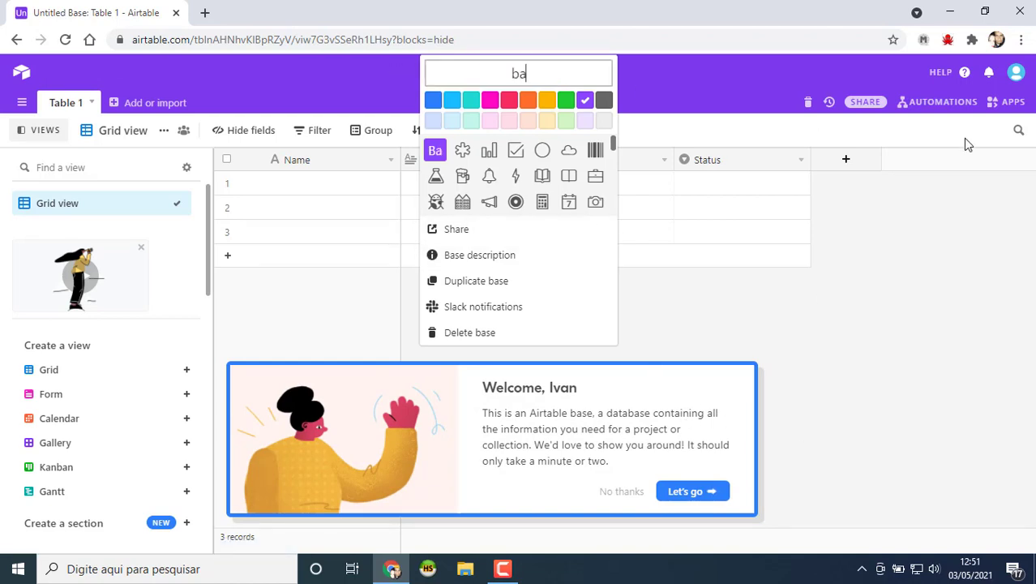
{"action": "type", "text": "nco_kodular"}
{"action": "key", "text": "Return"}
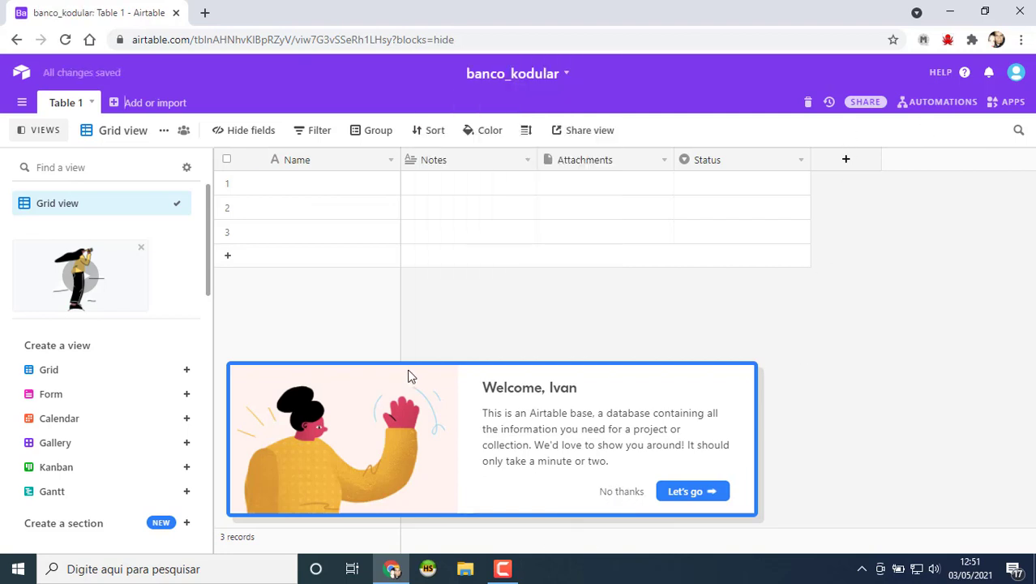
Step: Dismiss the welcome tour, marketing popup and Apps side panel
{"action": "left_click", "coordinate": [621, 492]}
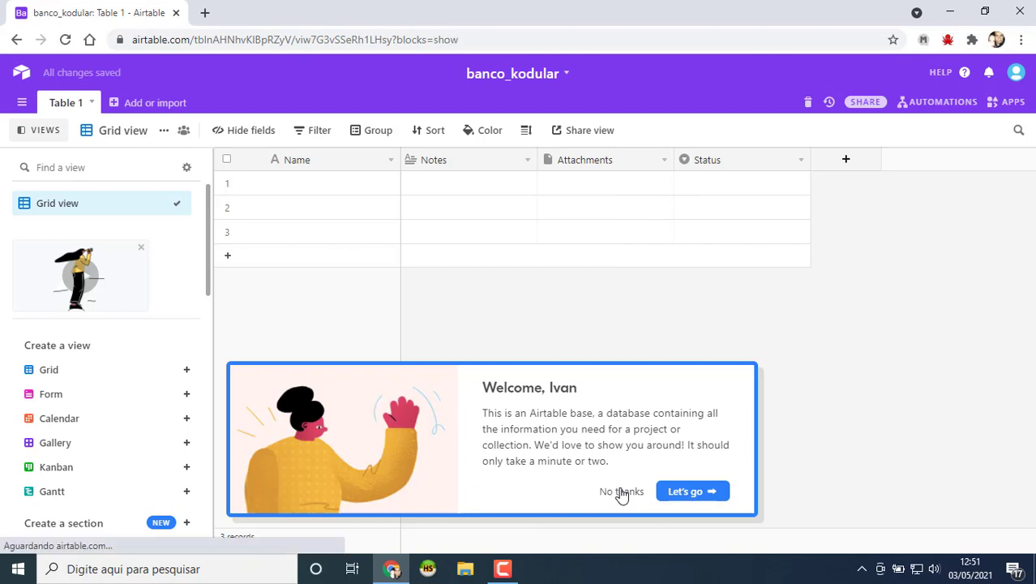
{"action": "left_click", "coordinate": [317, 490]}
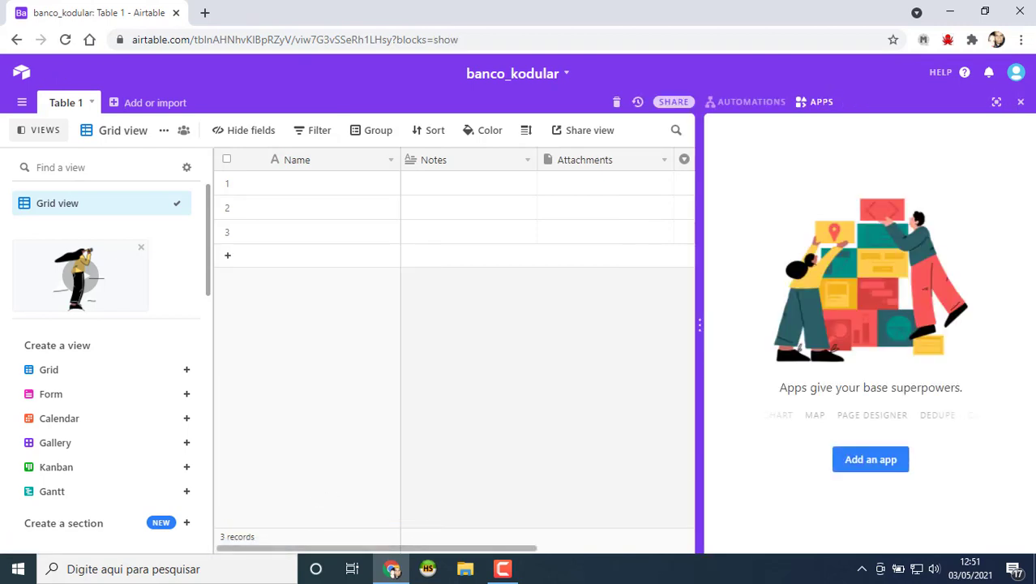
{"action": "left_click", "coordinate": [1021, 103]}
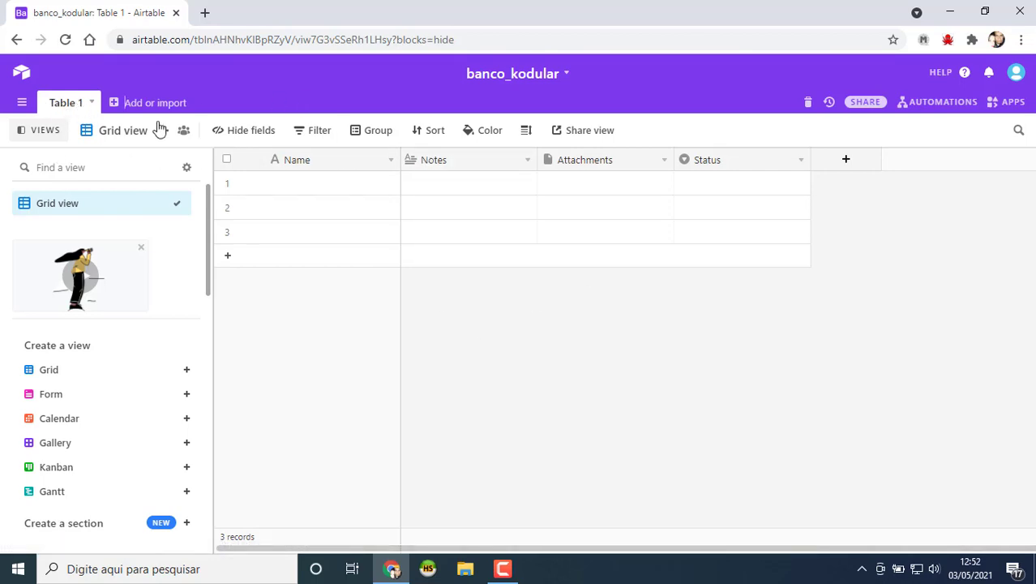
Step: Rename the Table 1 tab to 'clientes' using its table options
{"action": "left_click", "coordinate": [73, 108]}
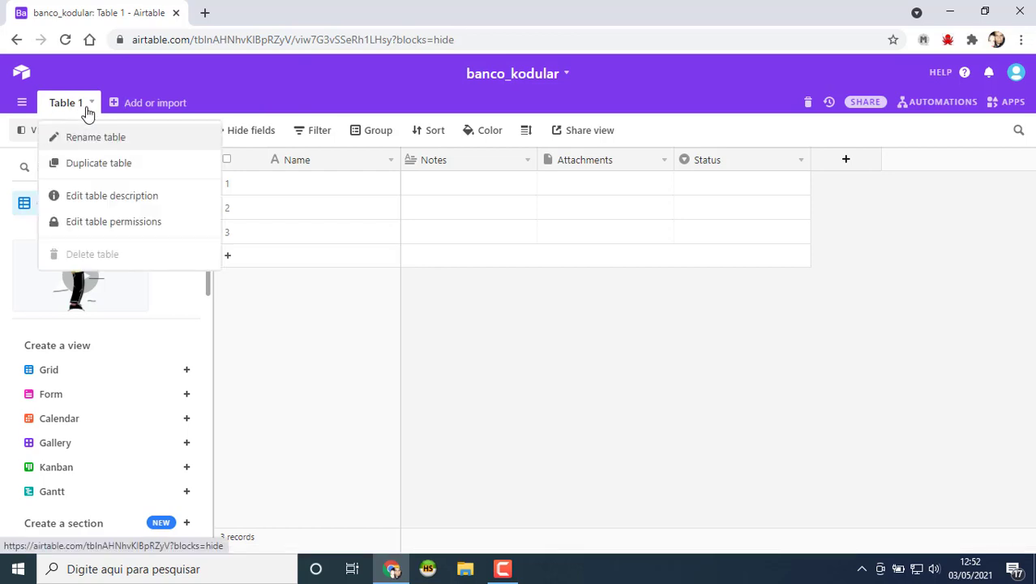
{"action": "left_click", "coordinate": [99, 137]}
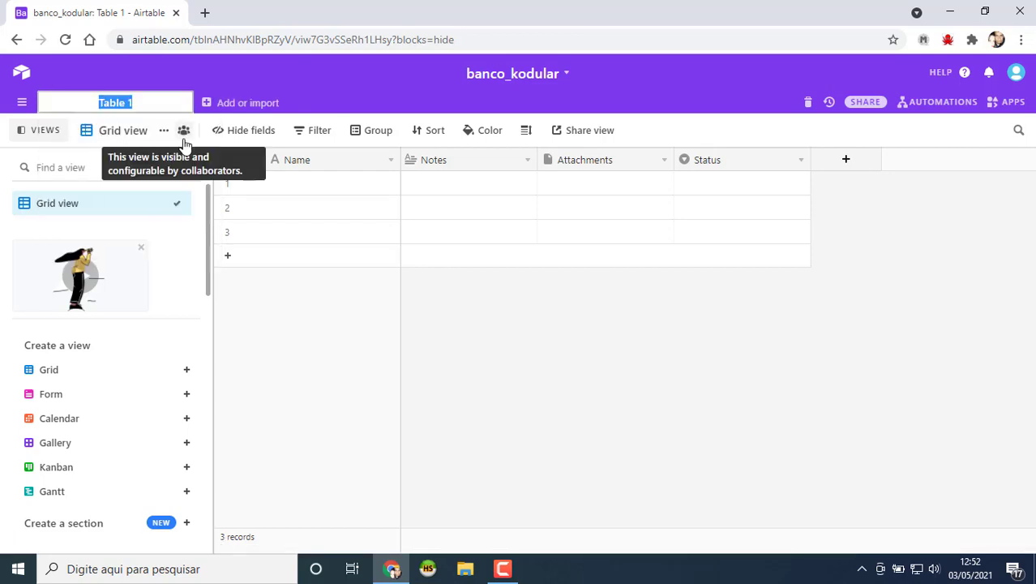
{"action": "type", "text": "clientes"}
{"action": "key", "text": "Return"}
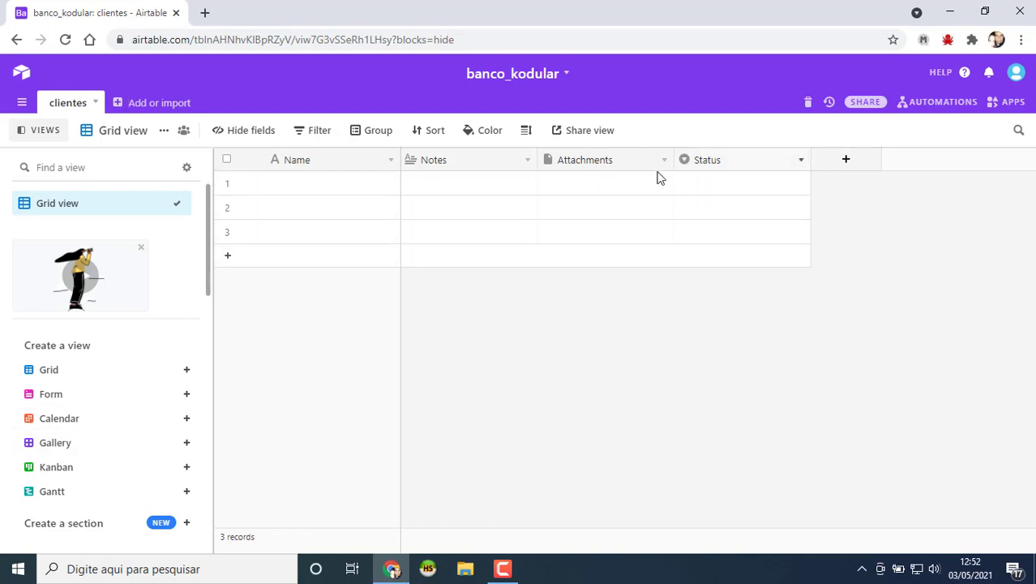
Step: Delete the default Status, Attachments and Notes fields
{"action": "left_click", "coordinate": [801, 162]}
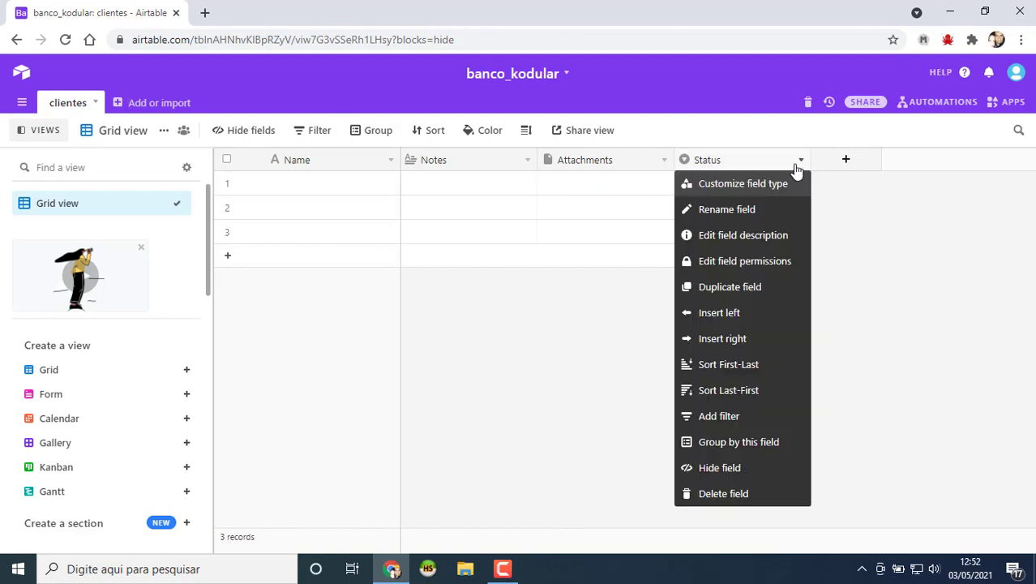
{"action": "left_click", "coordinate": [726, 503]}
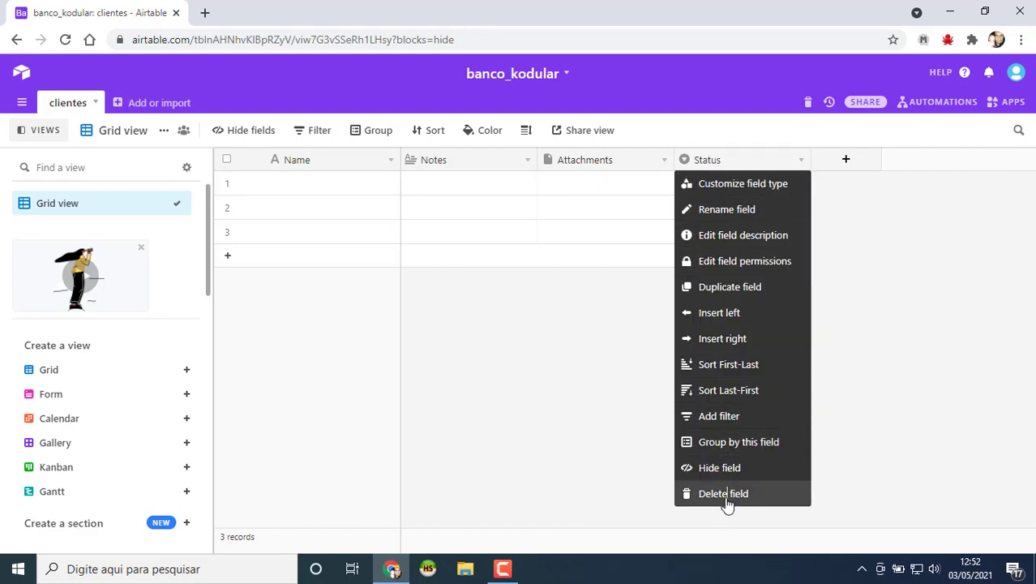
{"action": "left_click", "coordinate": [664, 160]}
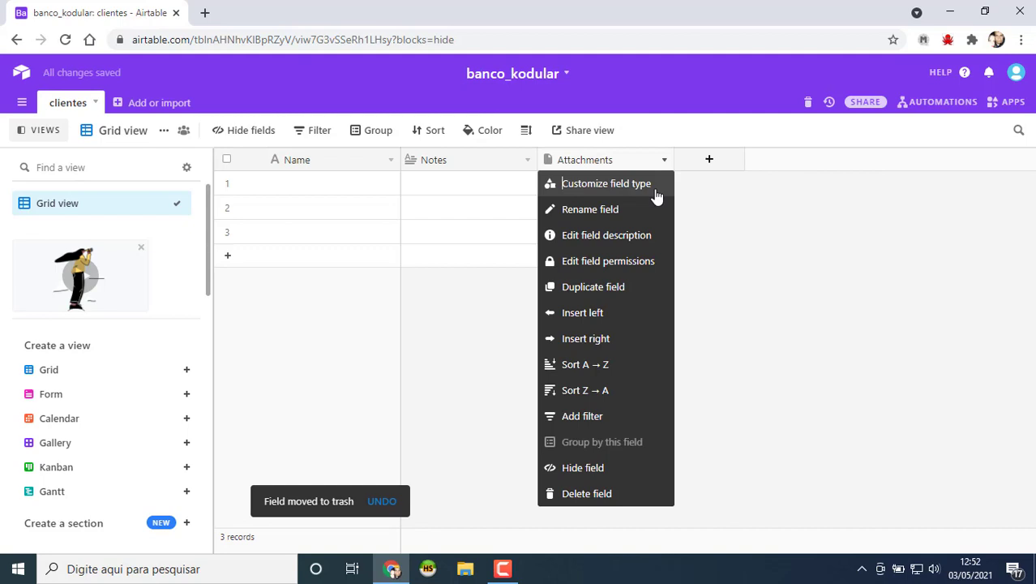
{"action": "left_click", "coordinate": [587, 496]}
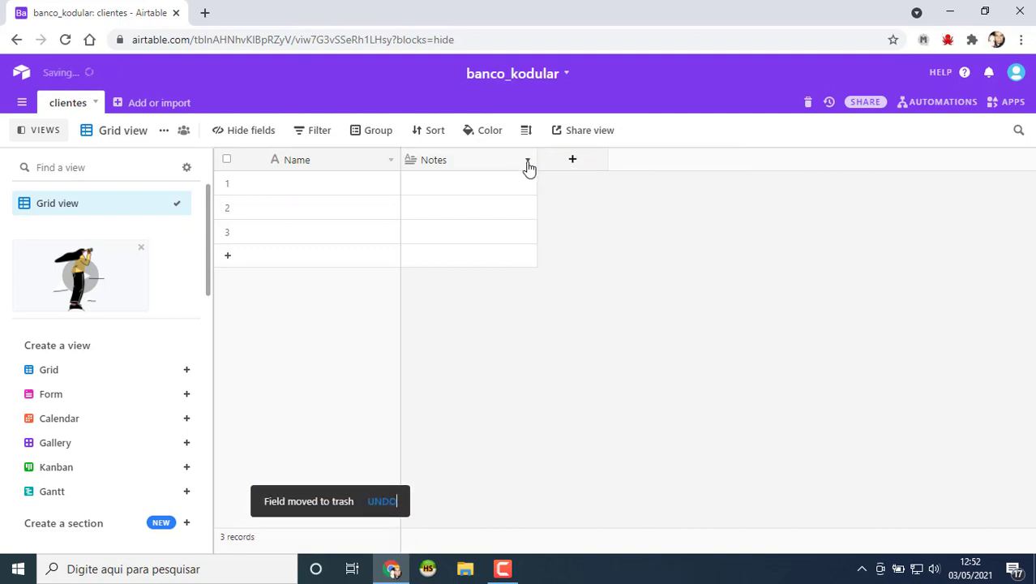
{"action": "left_click", "coordinate": [528, 162]}
{"action": "left_click", "coordinate": [464, 495]}
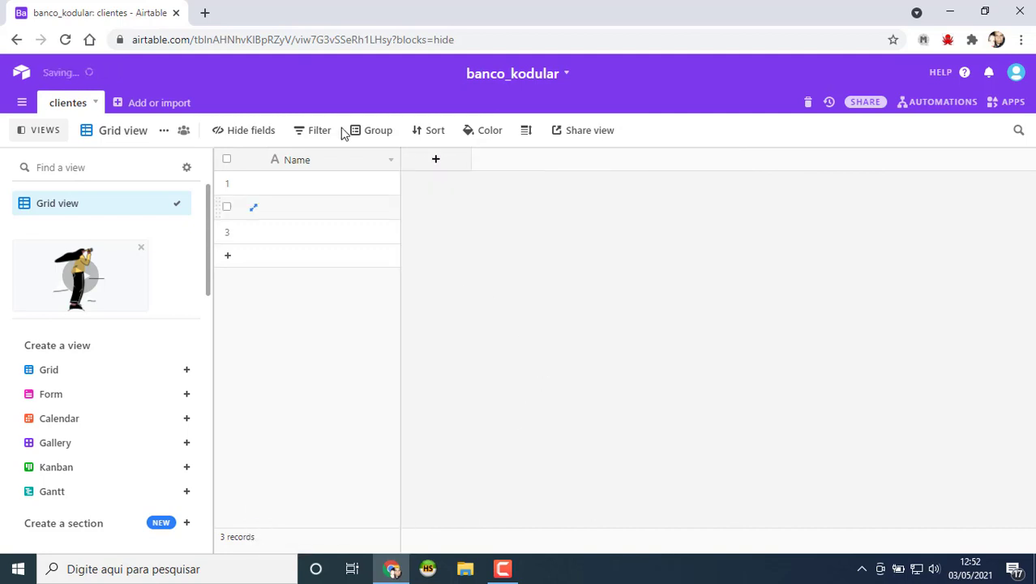
Step: Rename the Name field to 'nome'
{"action": "left_click", "coordinate": [302, 161]}
{"action": "right_click", "coordinate": [295, 161]}
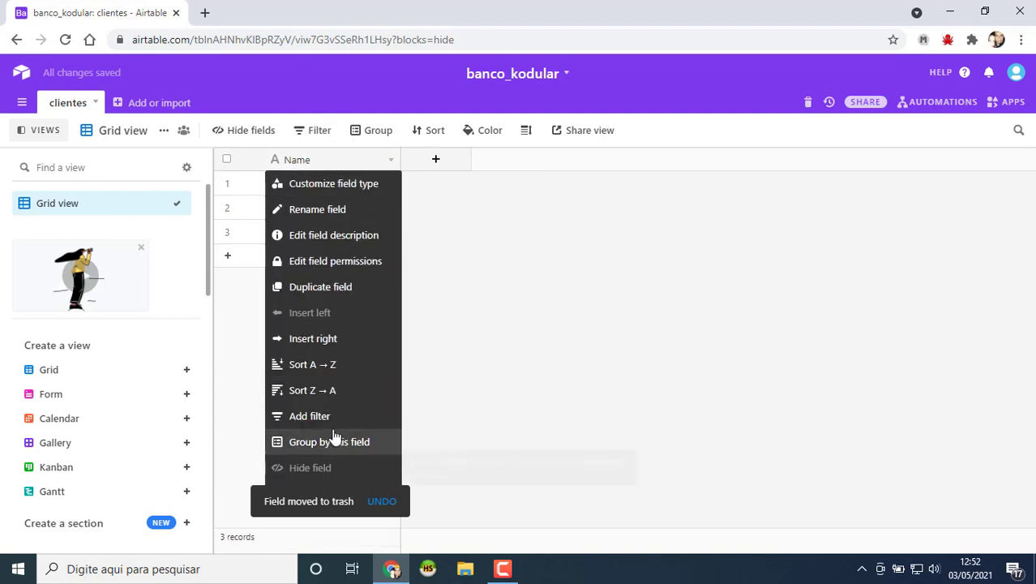
{"action": "left_click", "coordinate": [331, 211]}
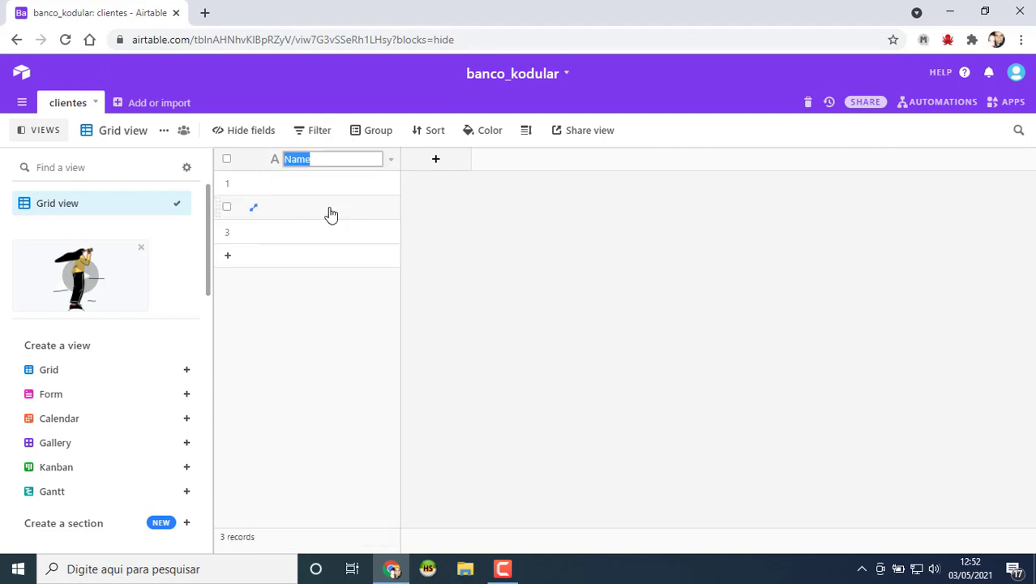
{"action": "type", "text": "No"}
{"action": "key", "text": "BackSpace"}
{"action": "key", "text": "BackSpace"}
{"action": "type", "text": "nome"}
{"action": "key", "text": "Return"}
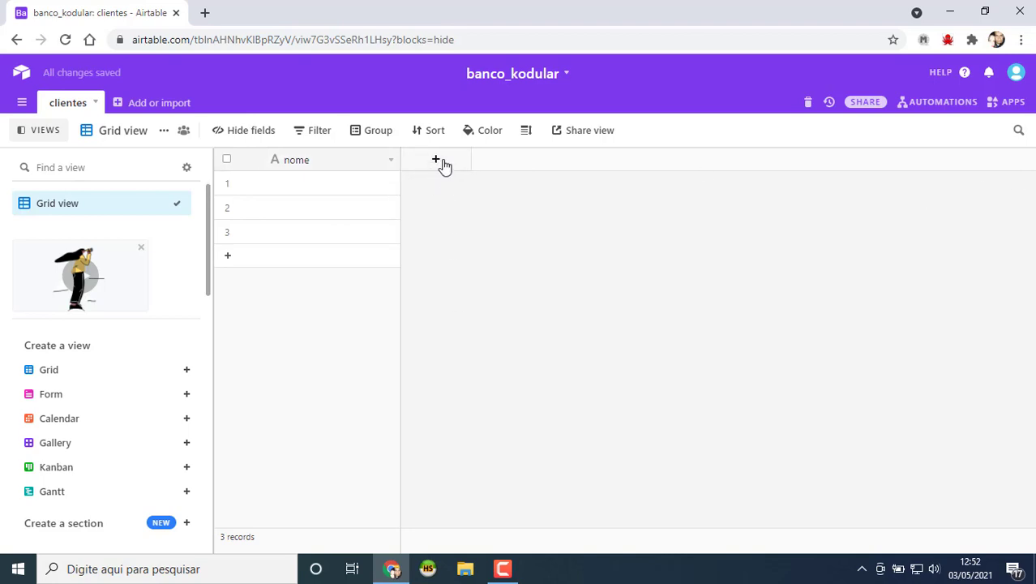
Step: Add a Phone number field named 'telefone'
{"action": "left_click", "coordinate": [438, 161]}
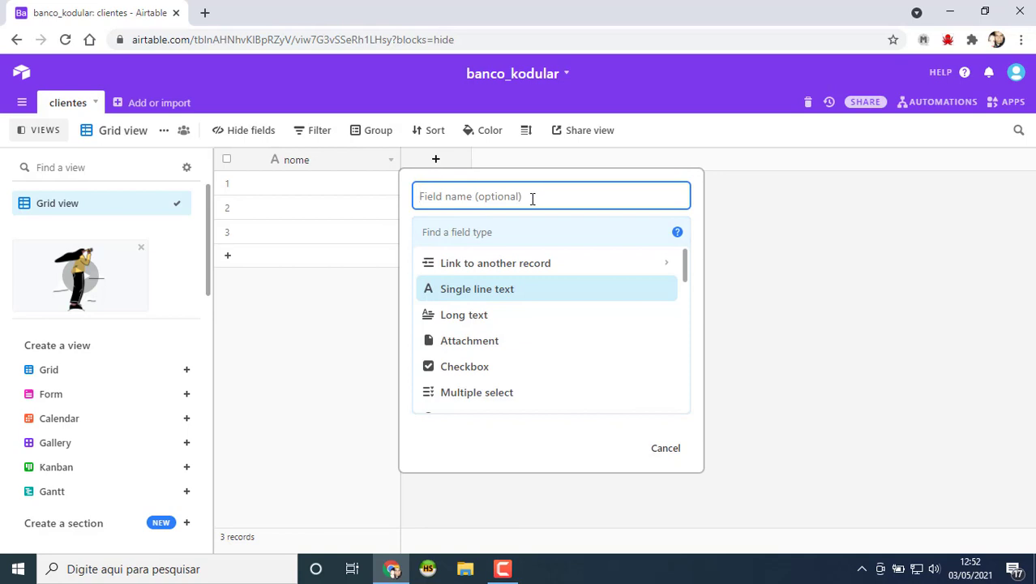
{"action": "type", "text": "telefone"}
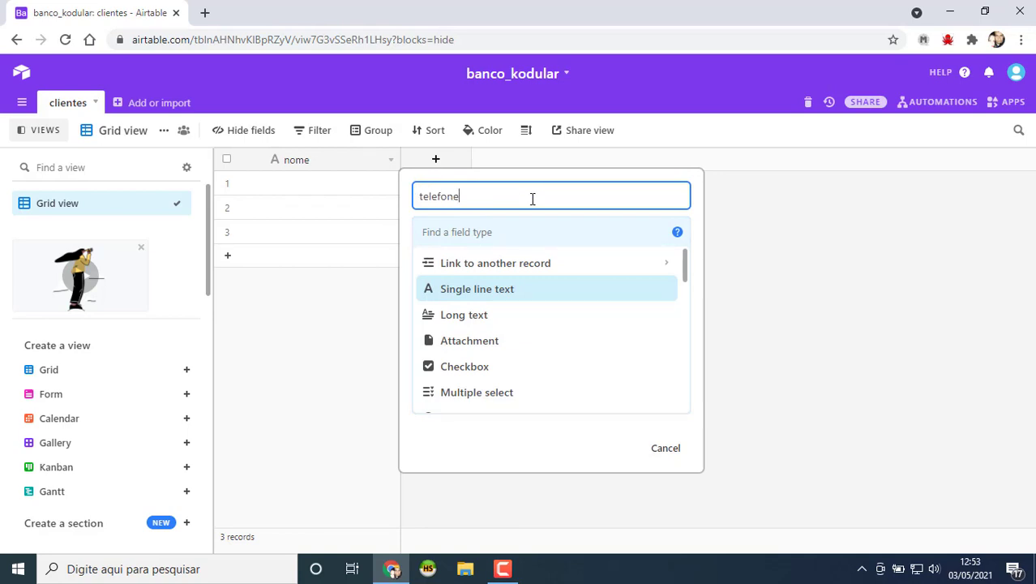
{"action": "scroll", "coordinate": [551, 336], "scroll_direction": "down", "scroll_amount": 2}
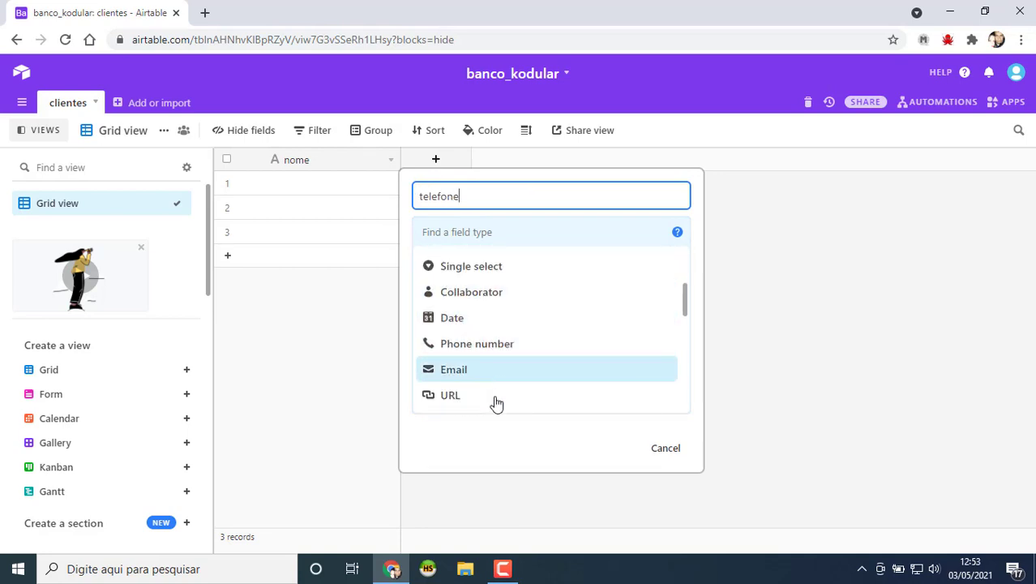
{"action": "left_click", "coordinate": [486, 344]}
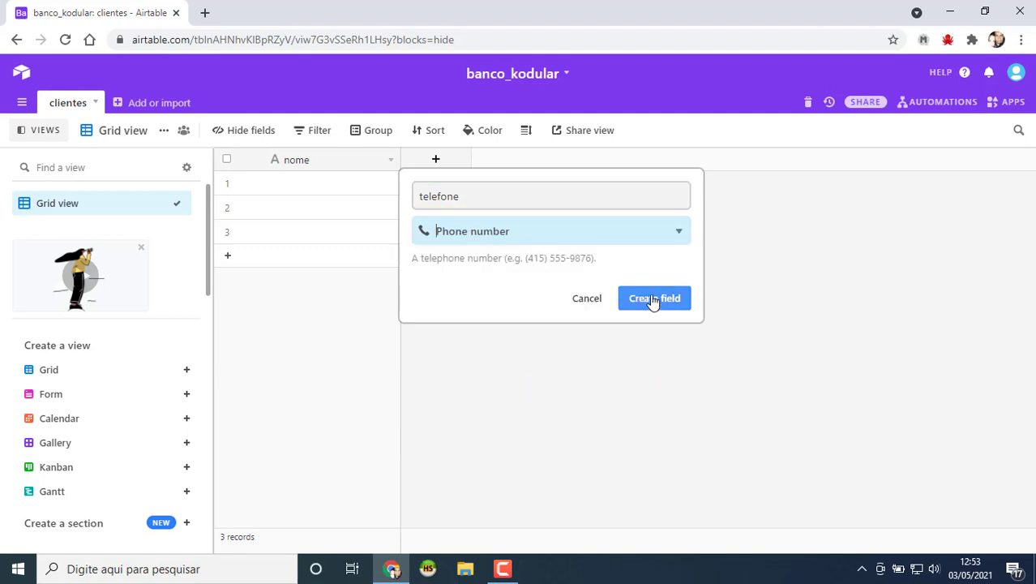
{"action": "left_click", "coordinate": [653, 300]}
Step: Add a URL field named 'foto'
{"action": "left_click", "coordinate": [571, 162]}
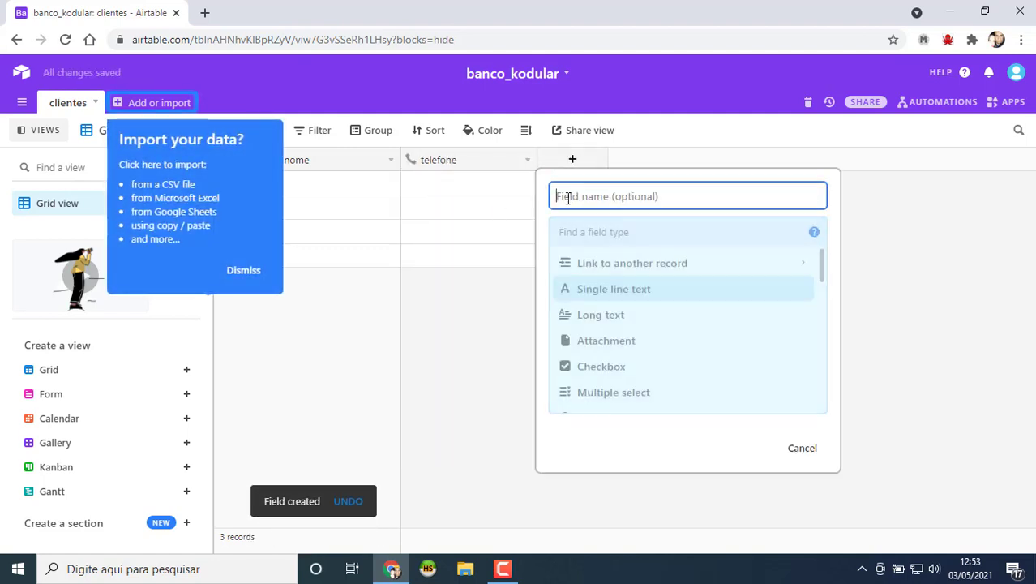
{"action": "type", "text": "foto"}
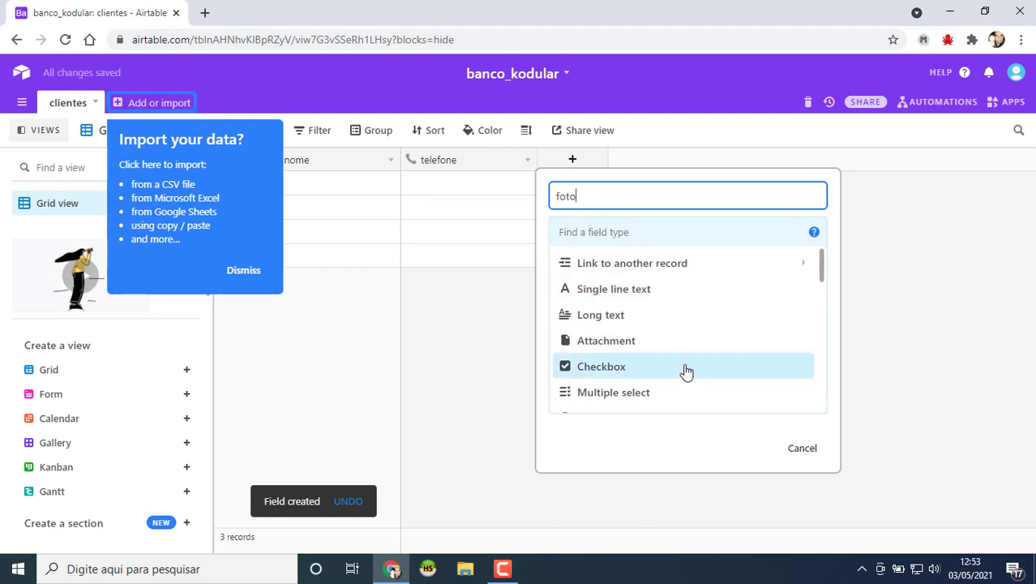
{"action": "scroll", "coordinate": [626, 308], "scroll_direction": "down", "scroll_amount": 3}
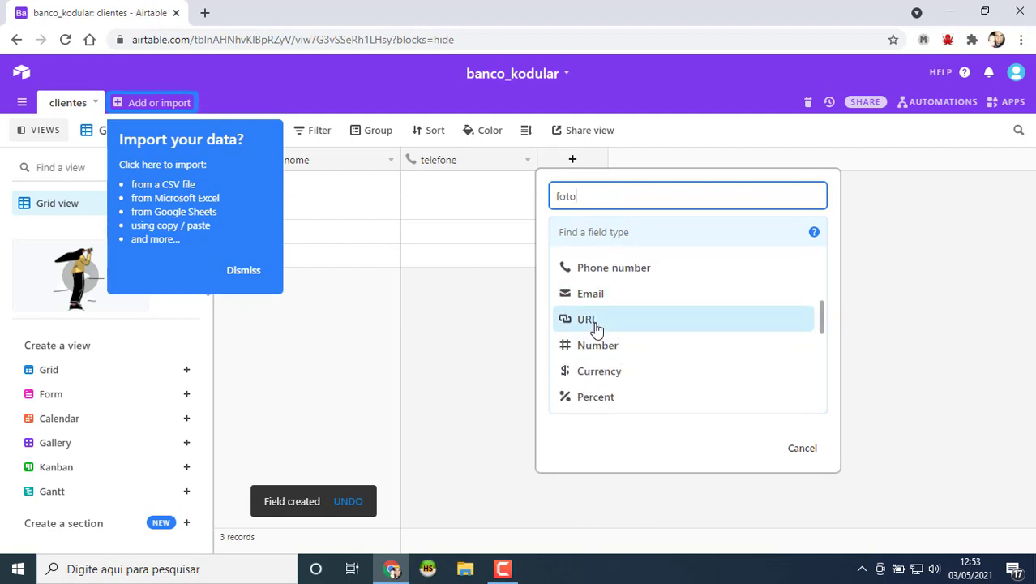
{"action": "left_click", "coordinate": [595, 323]}
{"action": "left_click", "coordinate": [792, 301]}
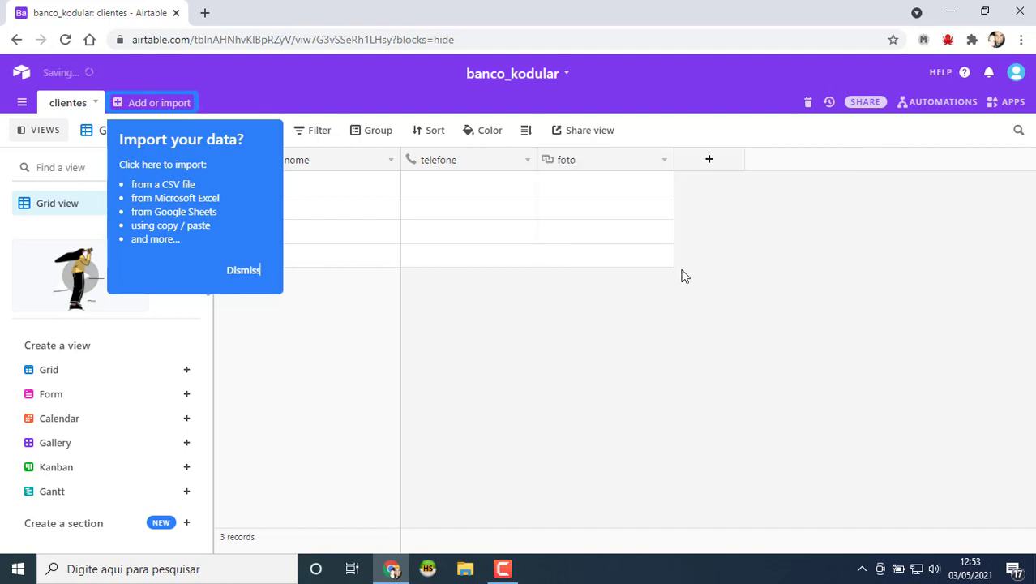
Step: Open a new-field form beside foto and scroll through every field type
{"action": "left_click", "coordinate": [710, 159]}
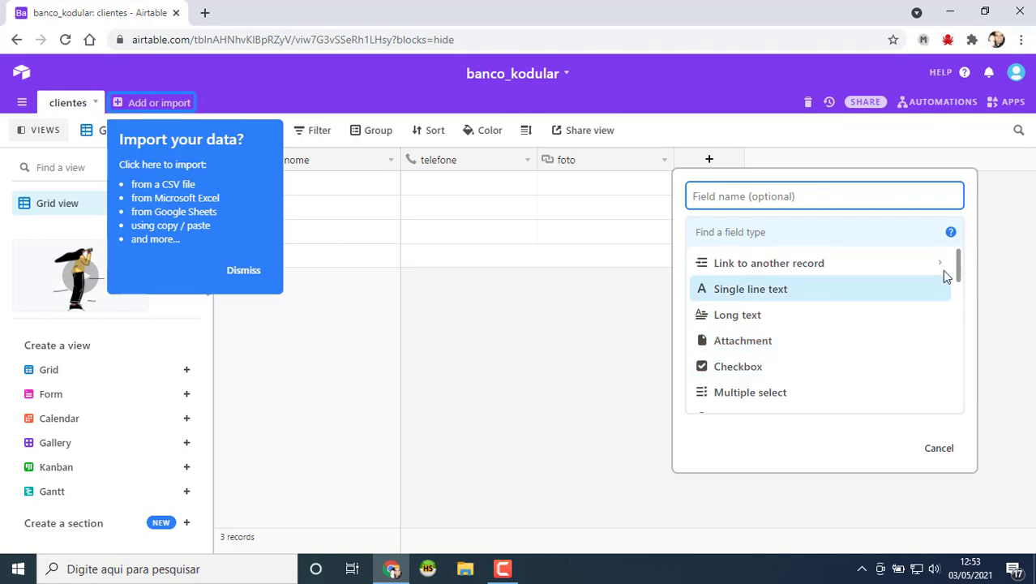
{"action": "scroll", "coordinate": [955, 267], "scroll_direction": "down", "scroll_amount": 1}
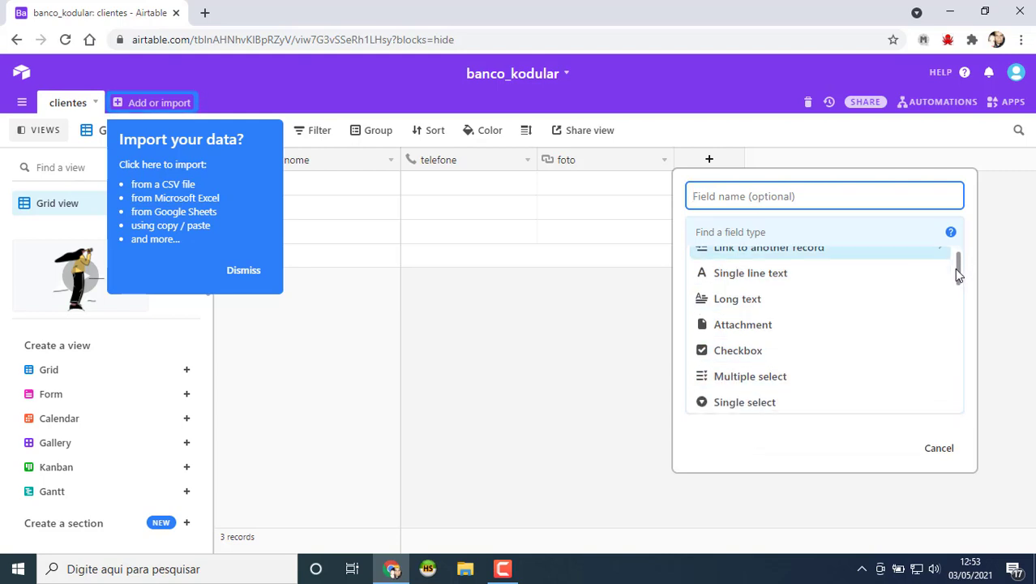
{"action": "left_click_drag", "start_coordinate": [957, 271], "coordinate": [955, 301]}
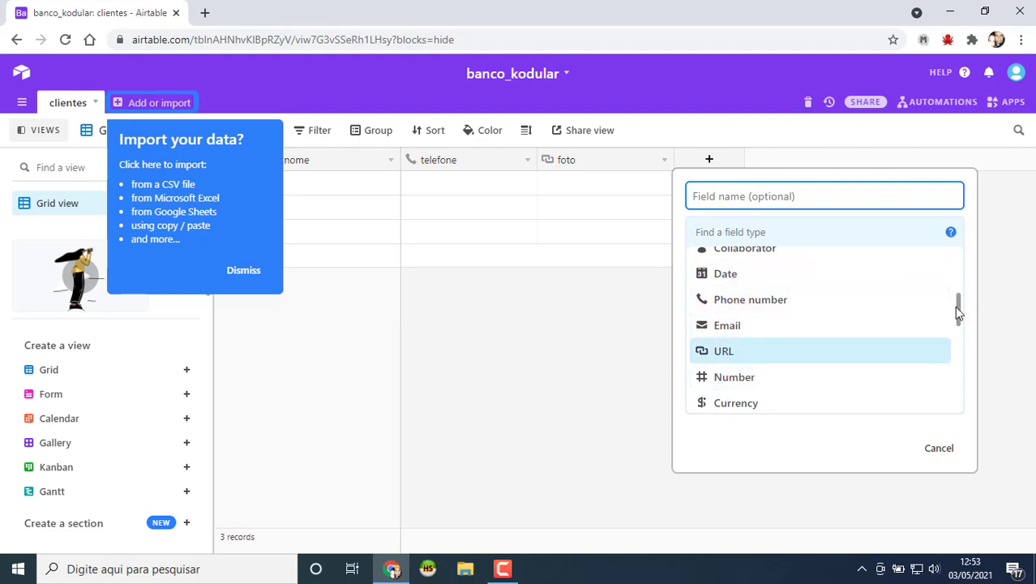
{"action": "scroll", "coordinate": [821, 324], "scroll_direction": "down", "scroll_amount": 1}
{"action": "scroll", "coordinate": [740, 369], "scroll_direction": "down", "scroll_amount": 3}
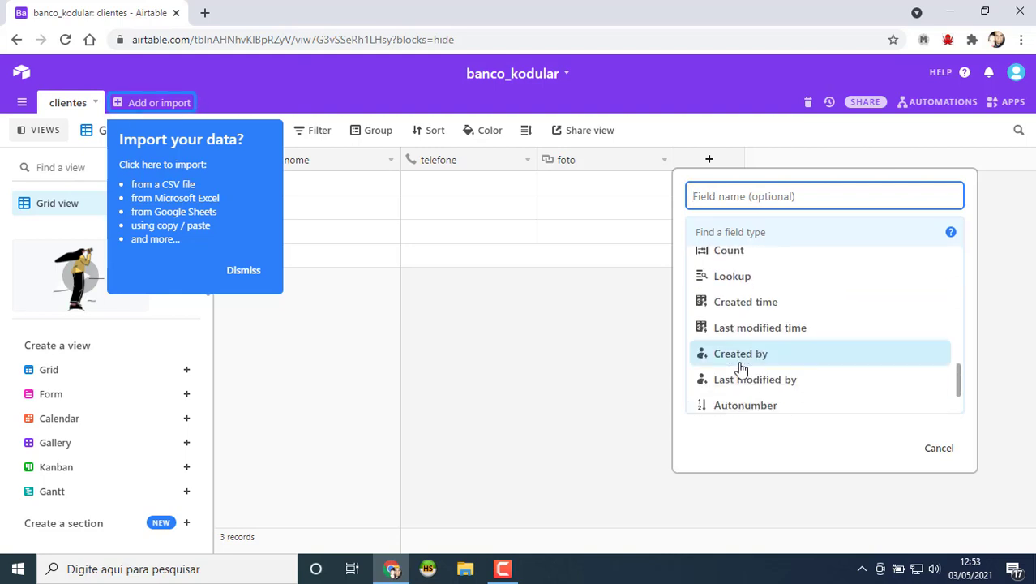
{"action": "scroll", "coordinate": [744, 373], "scroll_direction": "down", "scroll_amount": 2}
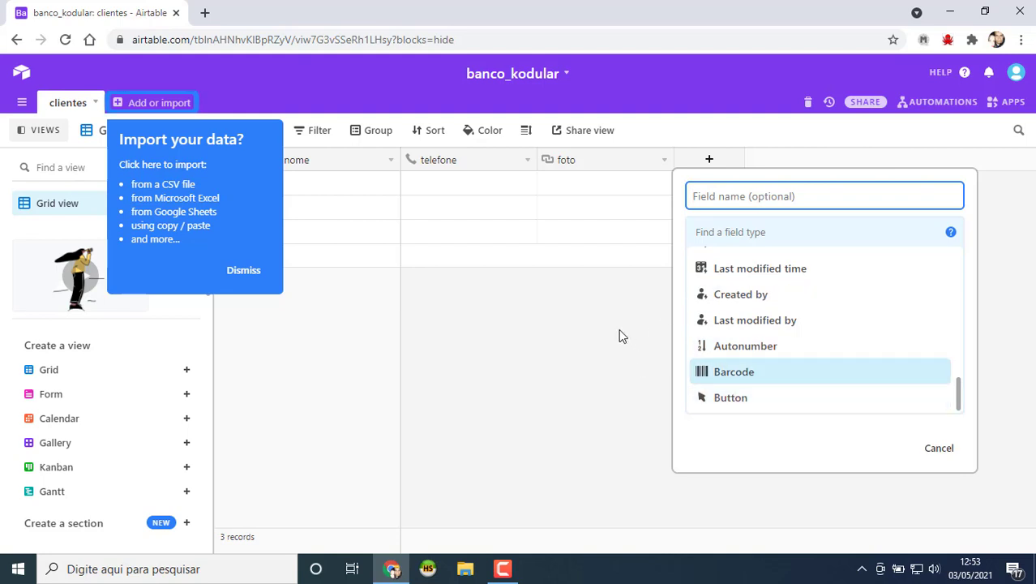
Step: Cancel the new-field form and delete the empty third and second records
{"action": "left_click", "coordinate": [584, 432]}
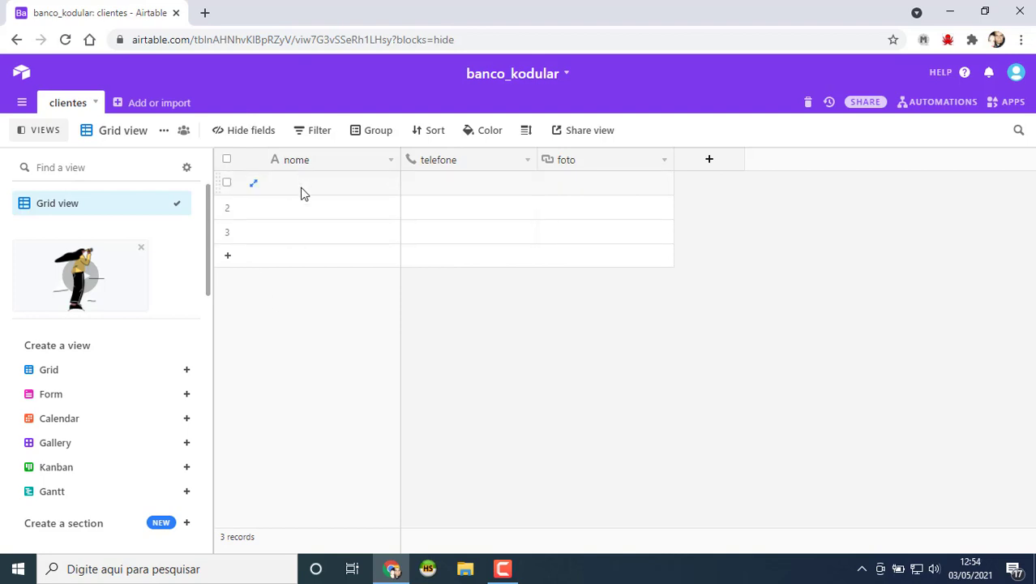
{"action": "left_click", "coordinate": [296, 209]}
{"action": "left_click", "coordinate": [284, 233]}
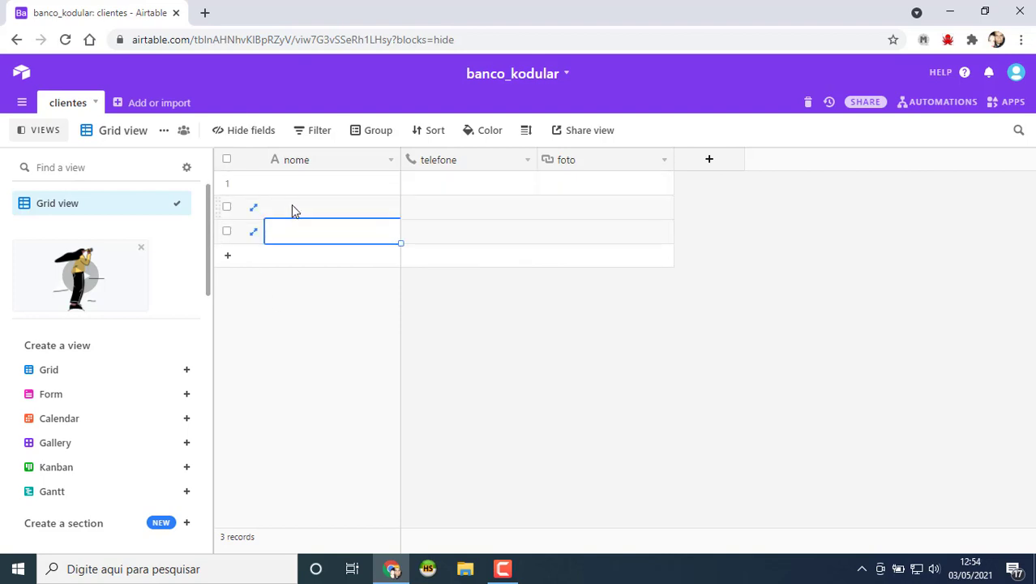
{"action": "right_click", "coordinate": [294, 237]}
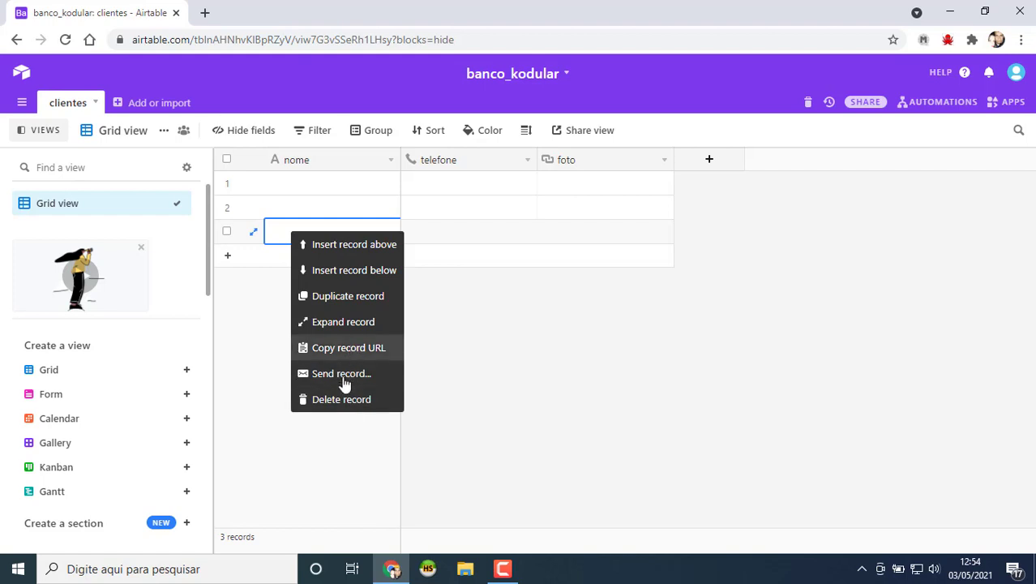
{"action": "left_click", "coordinate": [344, 402]}
{"action": "right_click", "coordinate": [305, 207]}
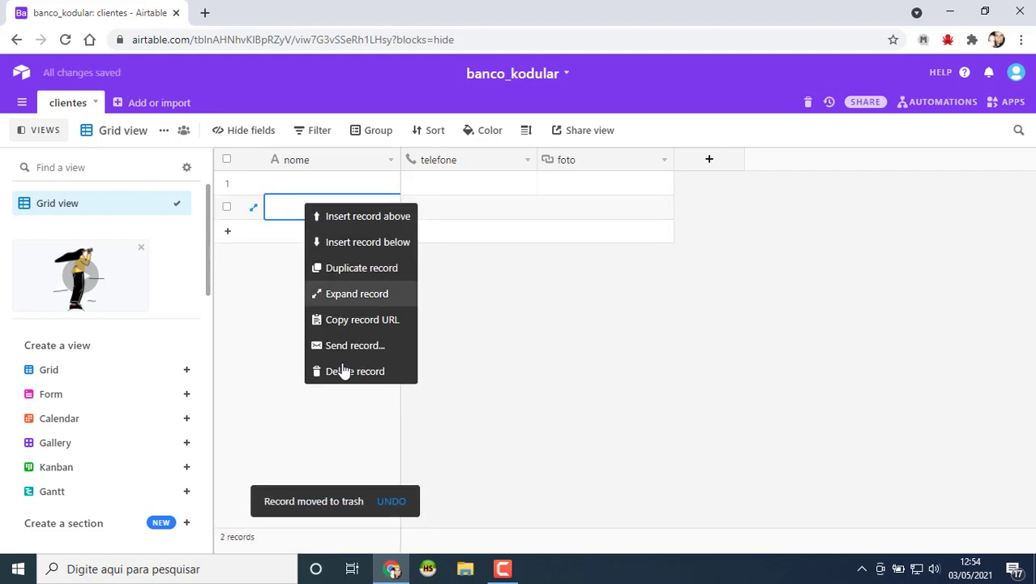
{"action": "left_click", "coordinate": [344, 375]}
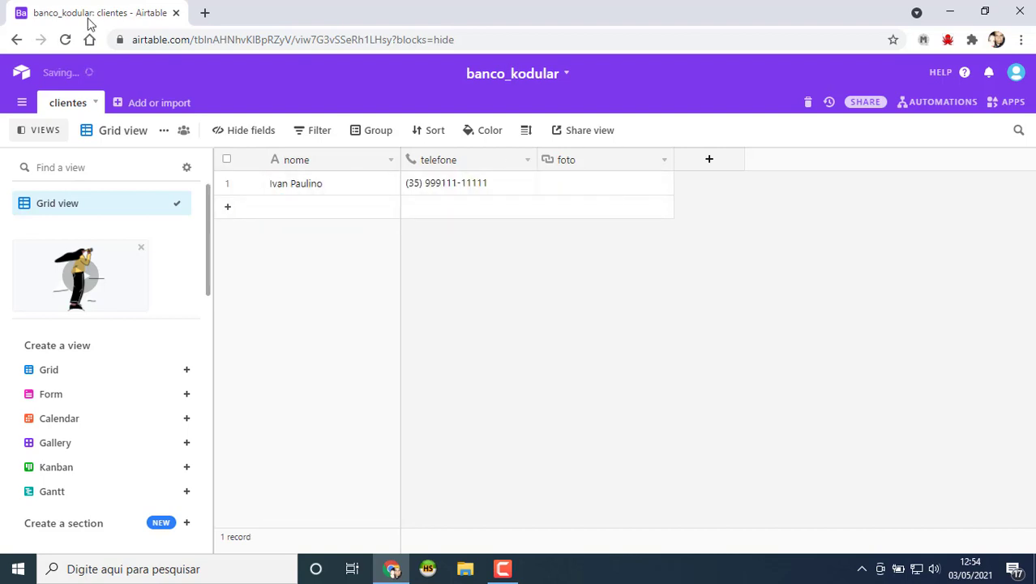
{"action": "left_click", "coordinate": [204, 13]}
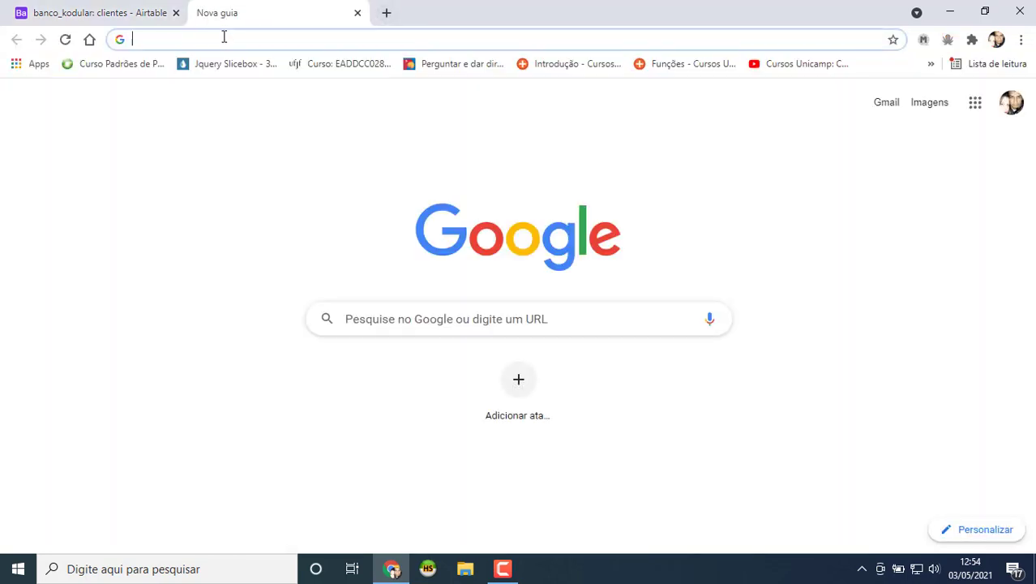
Step: Find 'pessoa' in Google Images and copy the first photo's image address
{"action": "type", "text": "go"}
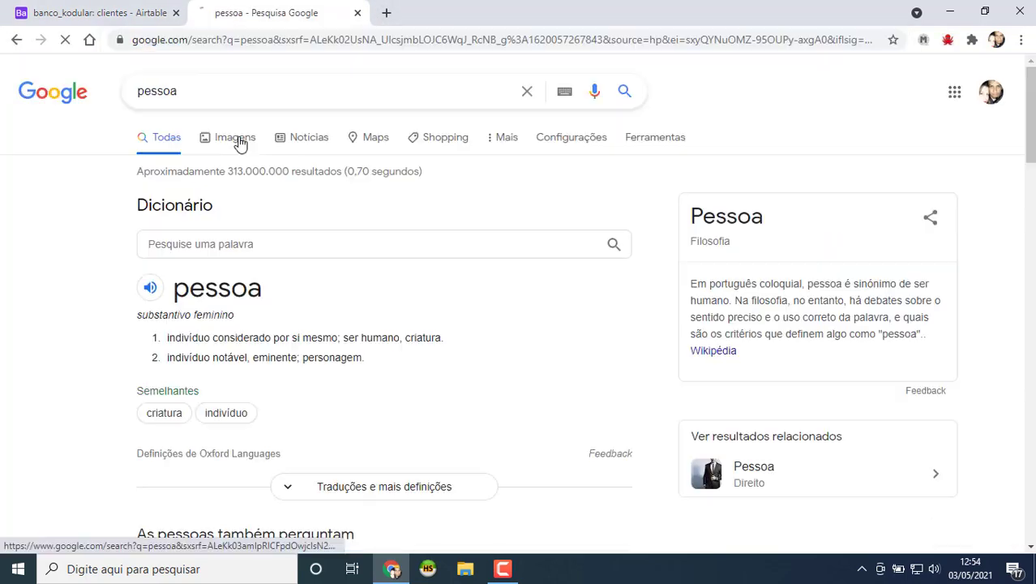
{"action": "left_click", "coordinate": [234, 129]}
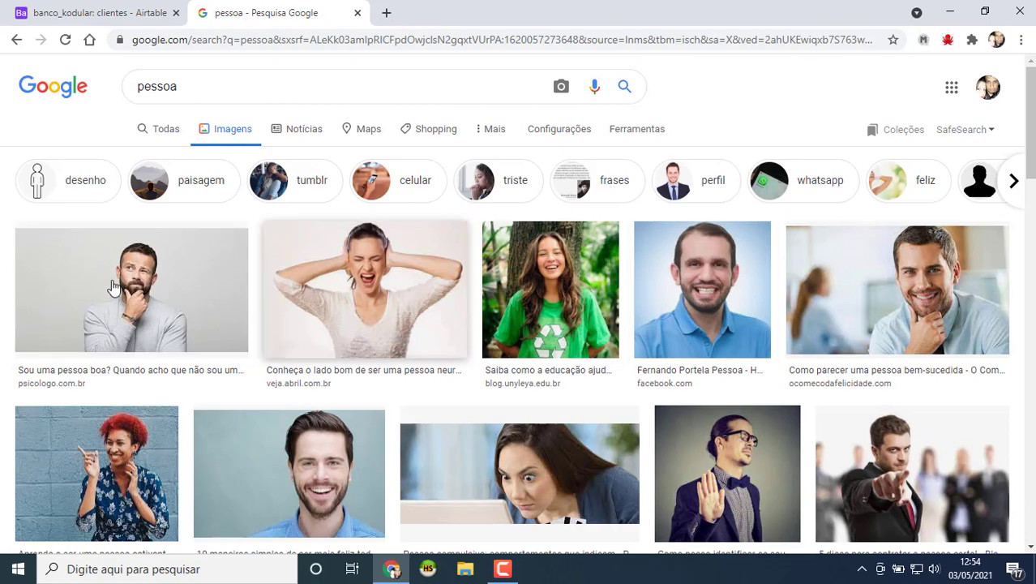
{"action": "scroll", "coordinate": [185, 313], "scroll_direction": "down", "scroll_amount": 2}
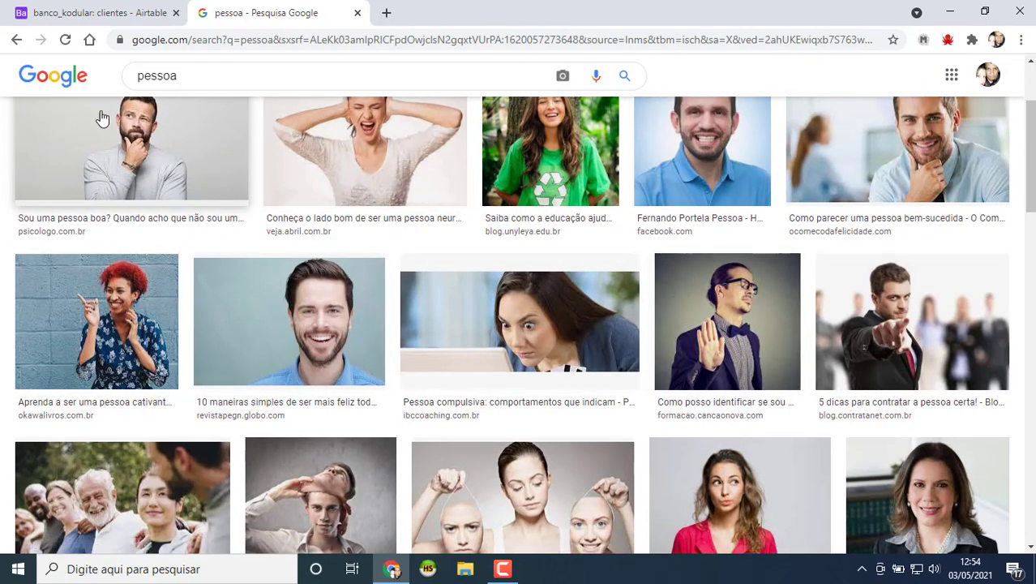
{"action": "left_click", "coordinate": [159, 142]}
{"action": "right_click", "coordinate": [708, 238]}
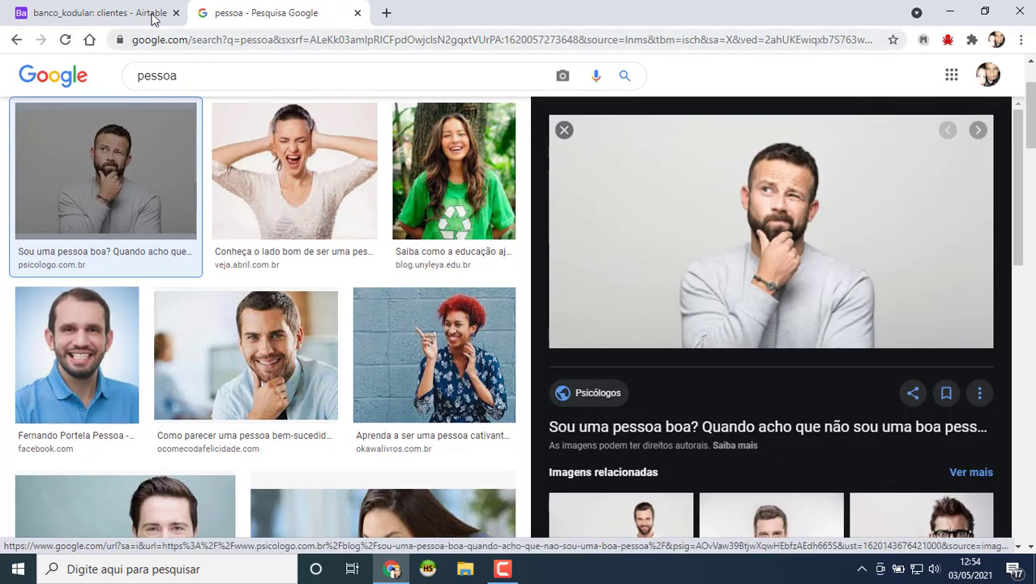
{"action": "left_click", "coordinate": [106, 13]}
Step: Paste the copied image address into the first record's foto cell and save it
{"action": "double_click", "coordinate": [578, 185]}
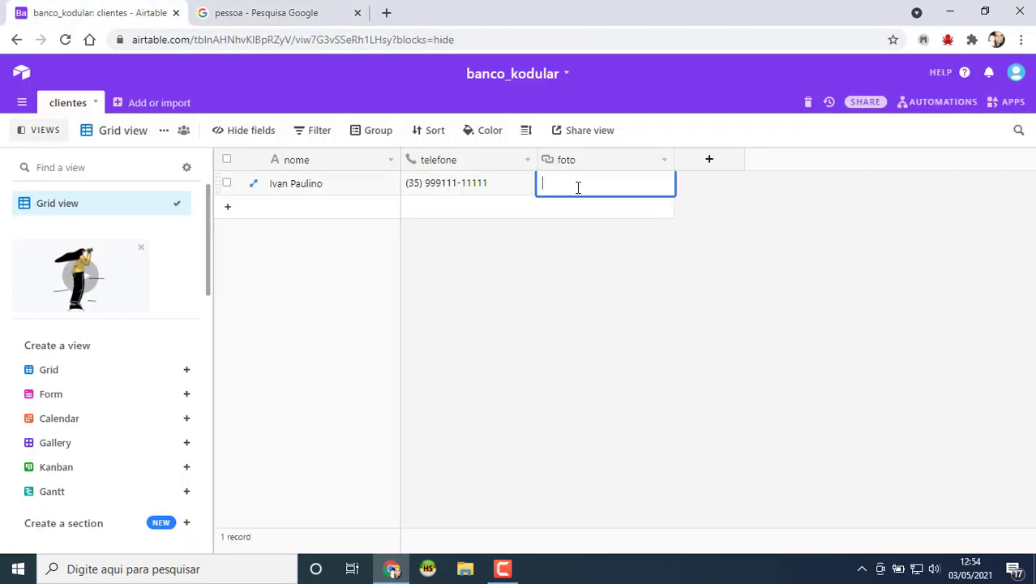
{"action": "key", "text": "ctrl+v"}
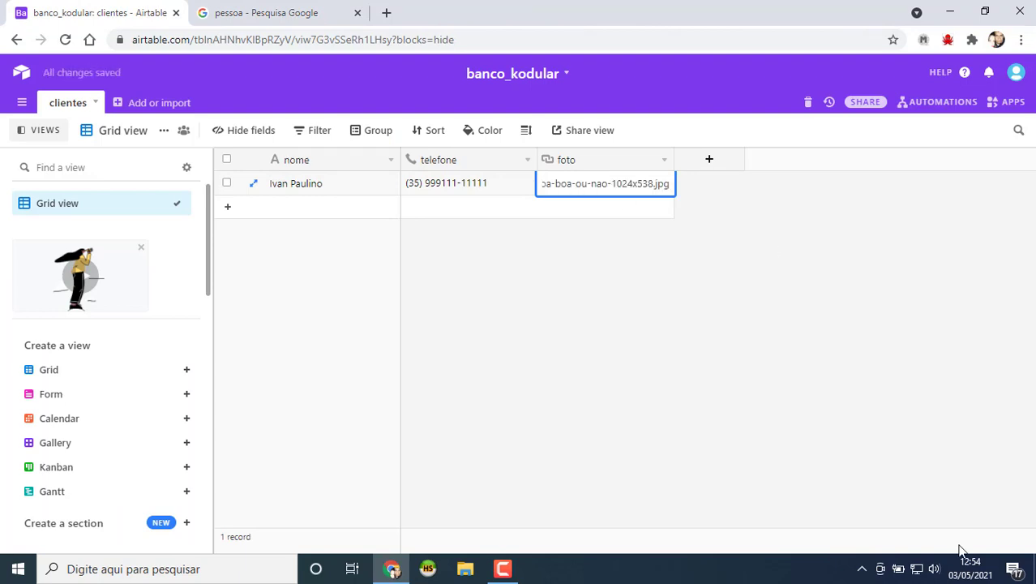
{"action": "left_click", "coordinate": [570, 373]}
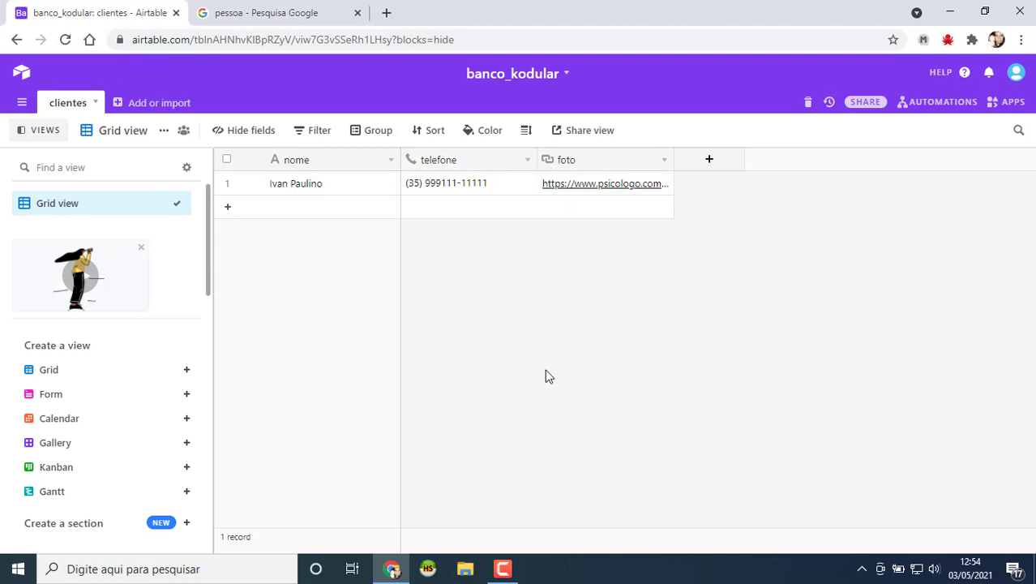
{"action": "mouse_move", "coordinate": [41, 451]}
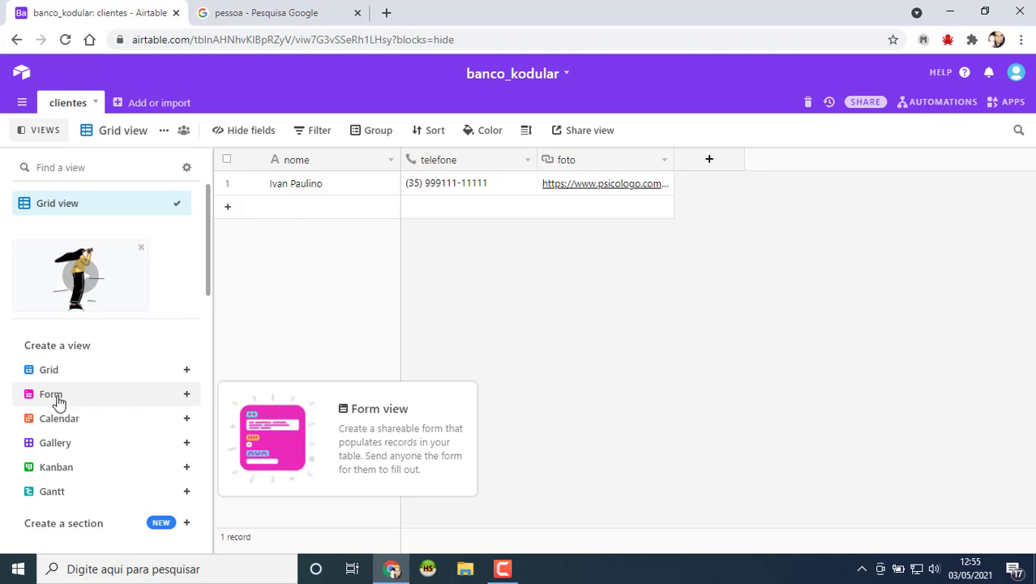
Step: Create a new Form view for the clientes table
{"action": "left_click", "coordinate": [188, 395]}
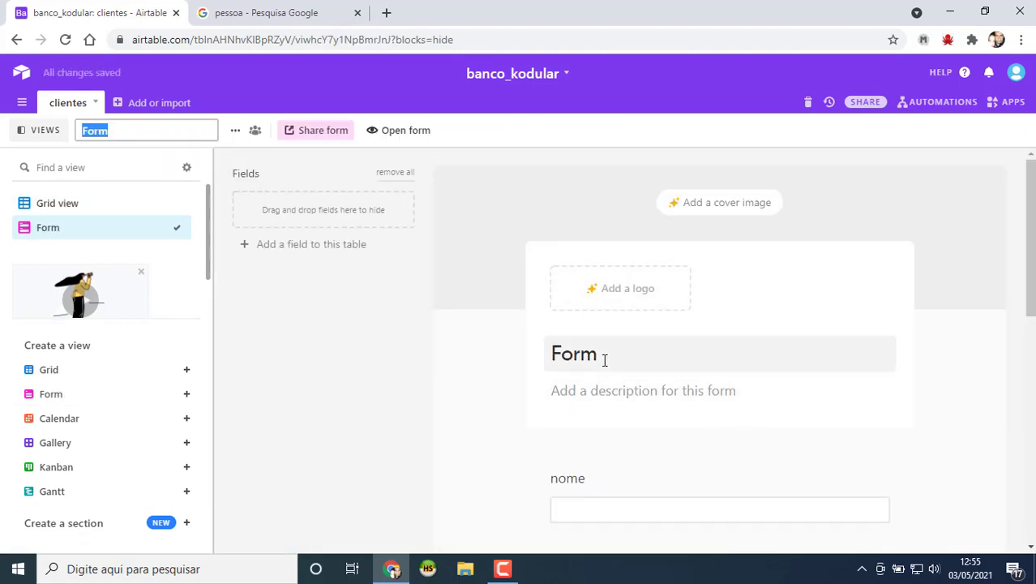
{"action": "scroll", "coordinate": [519, 355], "scroll_direction": "down", "scroll_amount": 2}
{"action": "scroll", "coordinate": [510, 354], "scroll_direction": "down", "scroll_amount": 1}
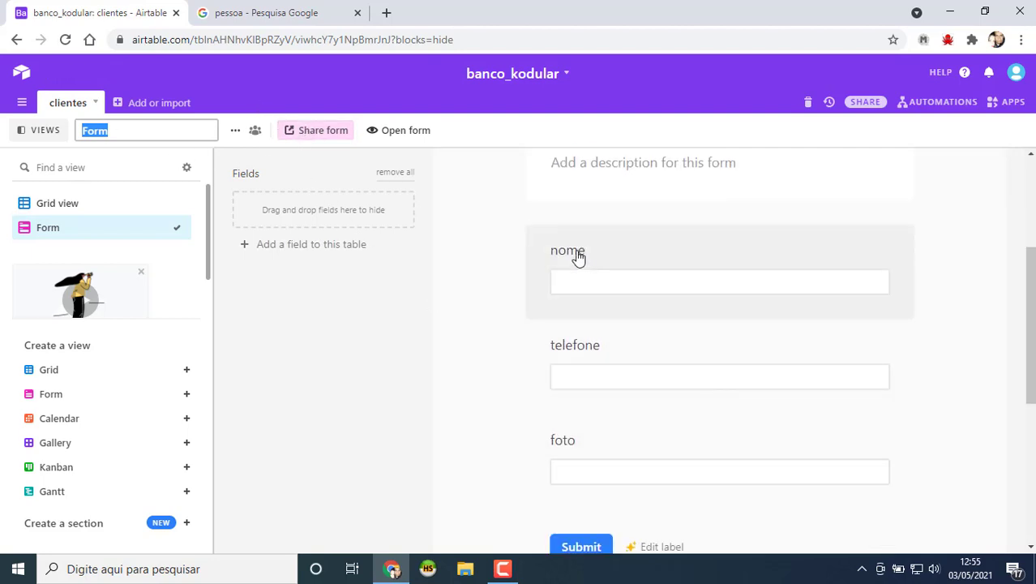
Step: Capitalise the form field labels to 'Nome' and 'Telefone'
{"action": "left_click", "coordinate": [570, 253]}
{"action": "double_click", "coordinate": [583, 299]}
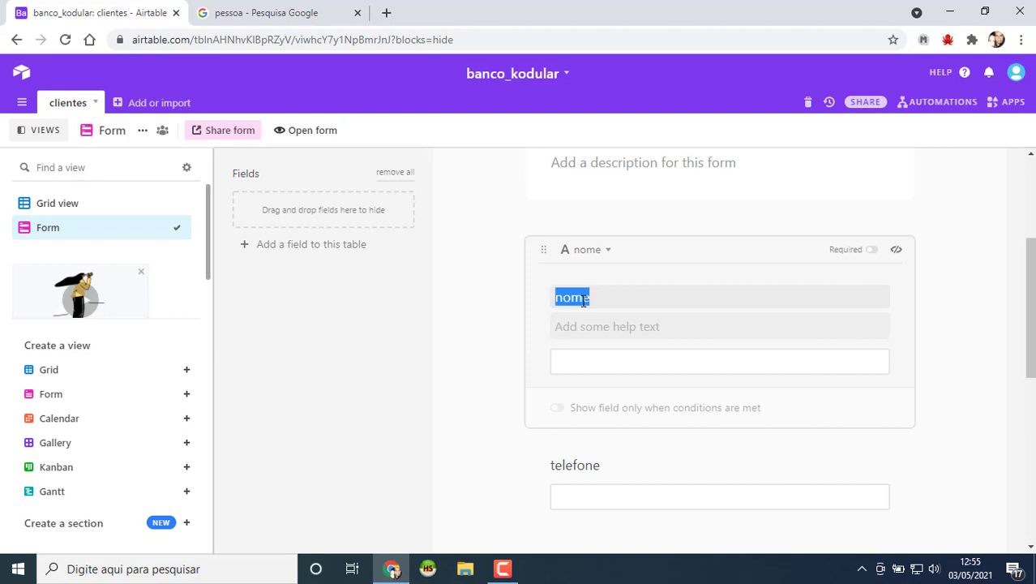
{"action": "type", "text": "N"}
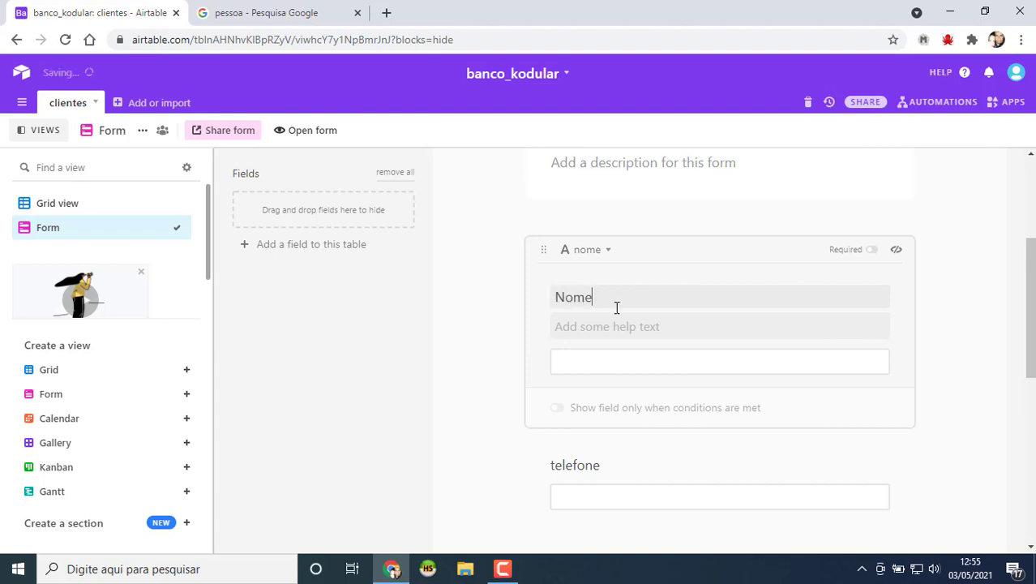
{"action": "left_click", "coordinate": [585, 466]}
{"action": "left_click", "coordinate": [562, 389]}
{"action": "key", "text": "BackSpace"}
{"action": "type", "text": "T"}
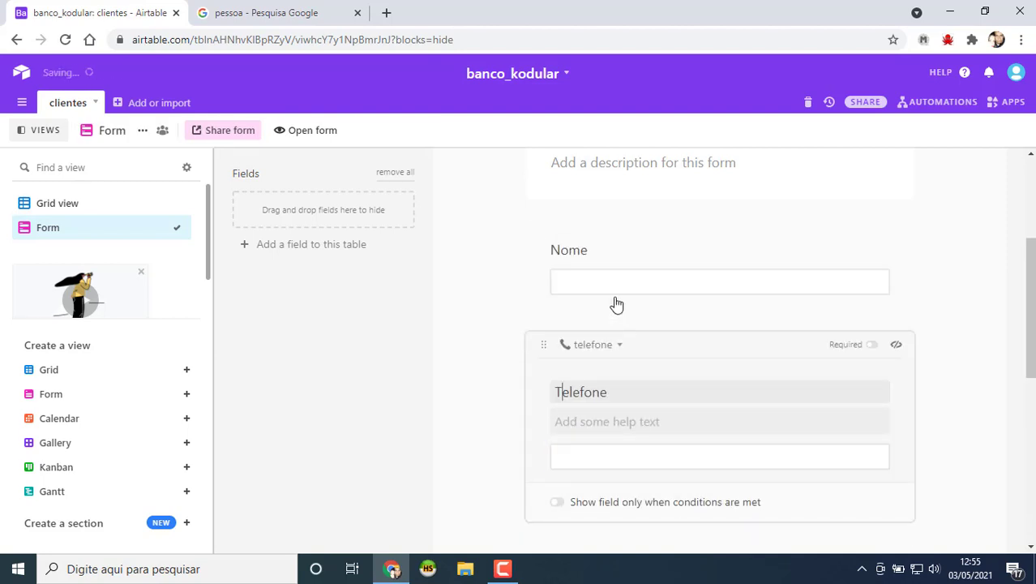
{"action": "scroll", "coordinate": [617, 390], "scroll_direction": "down", "scroll_amount": 3}
{"action": "scroll", "coordinate": [567, 349], "scroll_direction": "up", "scroll_amount": 3}
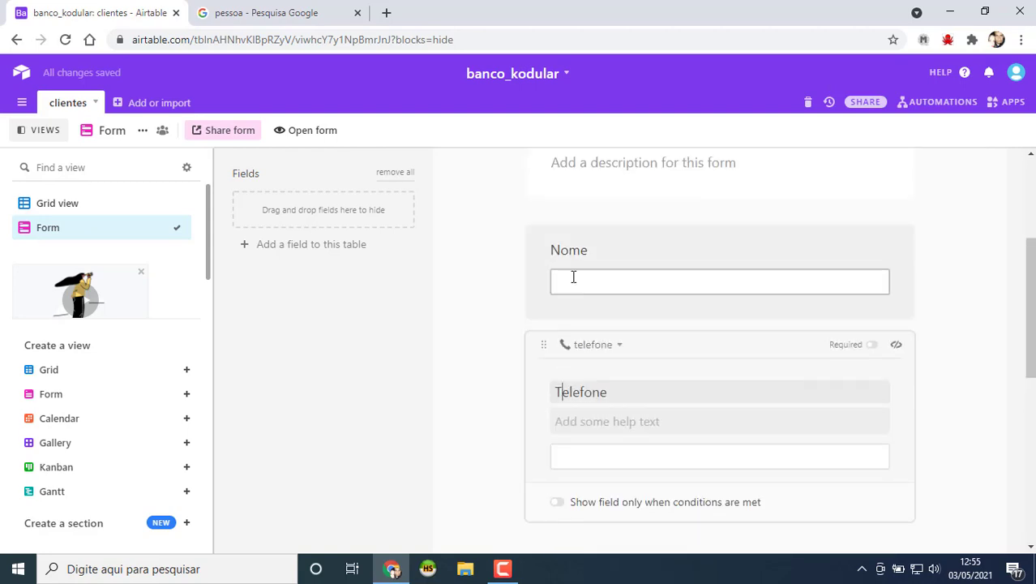
{"action": "left_click", "coordinate": [496, 371]}
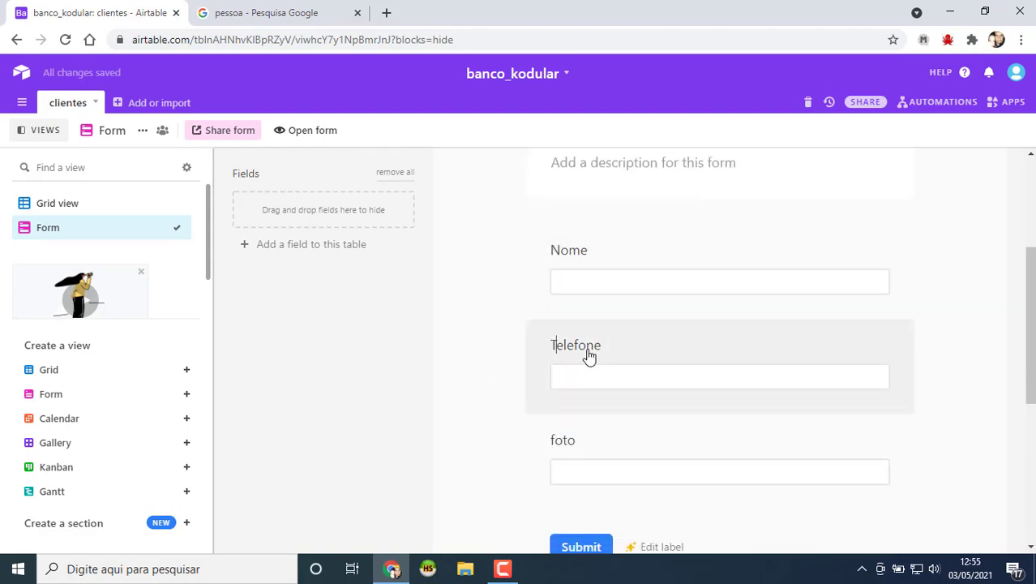
Step: Hide Telefone from the form, then restore it between Nome and foto
{"action": "left_click_drag", "start_coordinate": [590, 357], "coordinate": [342, 260]}
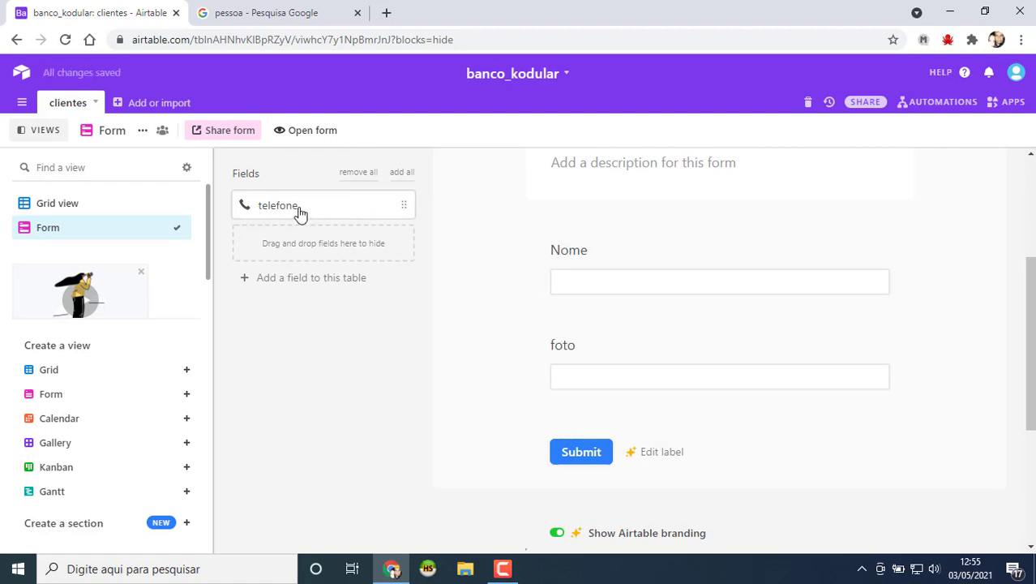
{"action": "left_click_drag", "start_coordinate": [300, 212], "coordinate": [627, 352]}
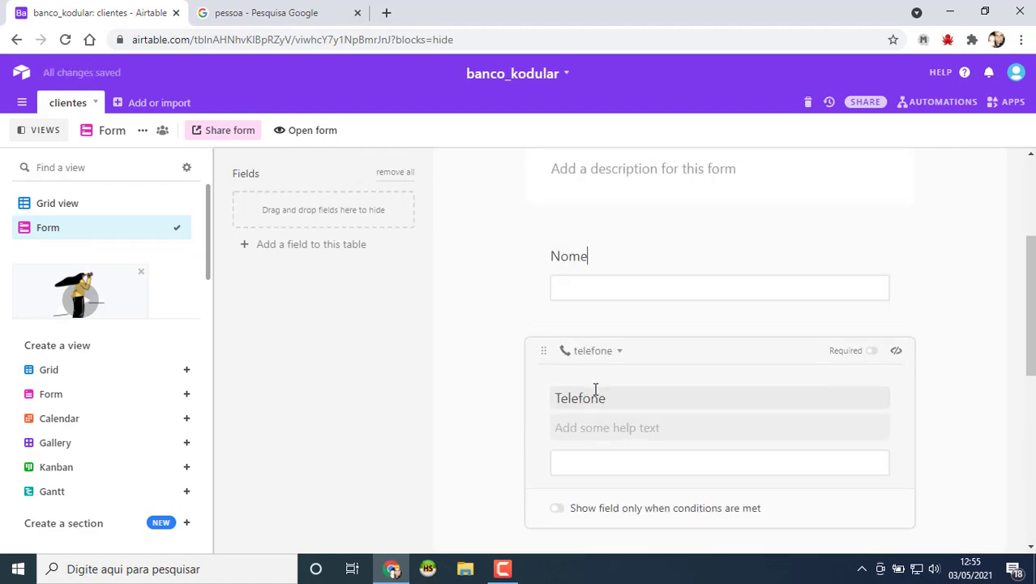
{"action": "scroll", "coordinate": [578, 365], "scroll_direction": "down", "scroll_amount": 3}
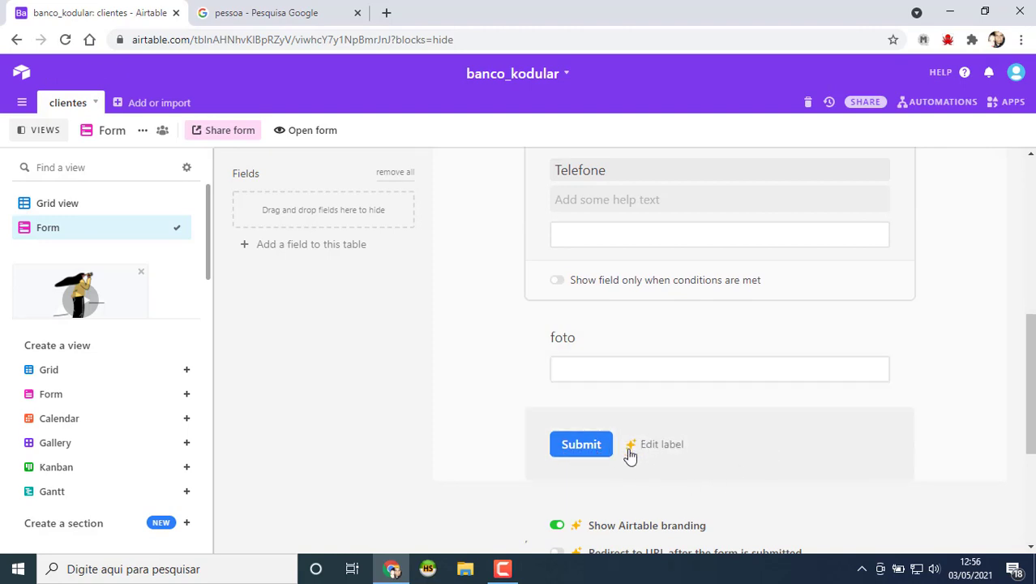
{"action": "scroll", "coordinate": [658, 438], "scroll_direction": "down", "scroll_amount": 1}
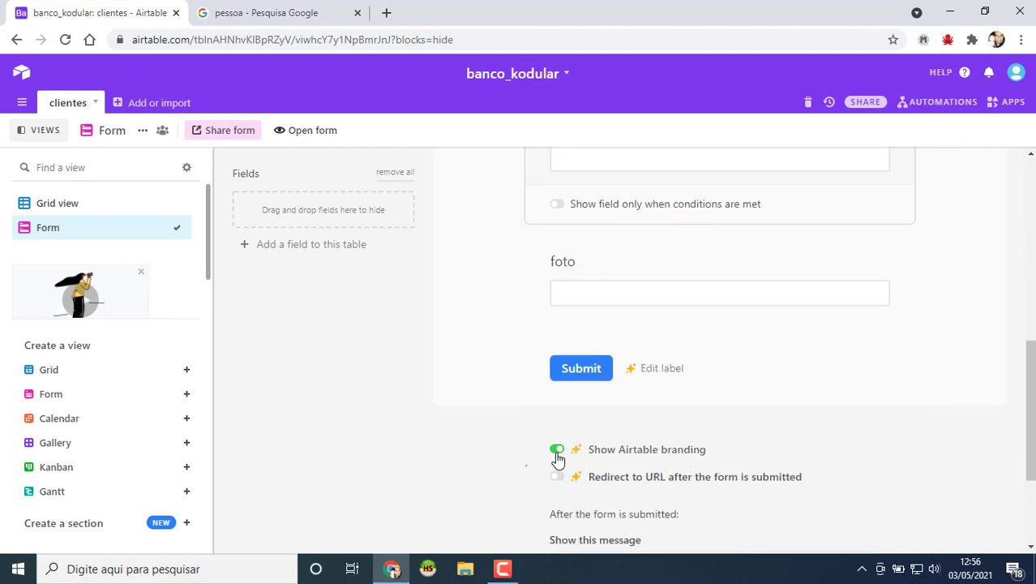
{"action": "scroll", "coordinate": [637, 476], "scroll_direction": "down", "scroll_amount": 2}
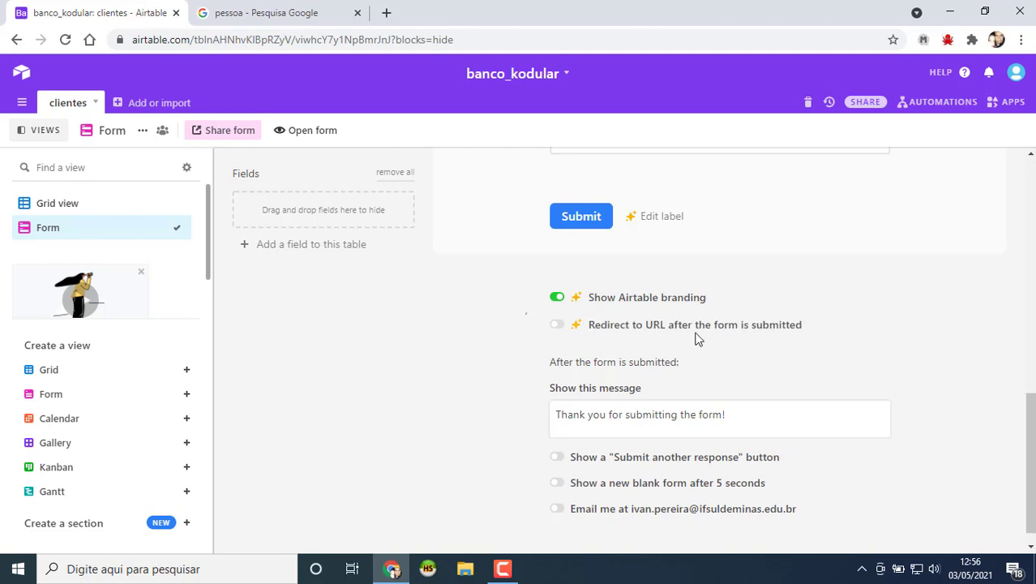
{"action": "scroll", "coordinate": [590, 377], "scroll_direction": "down", "scroll_amount": 1}
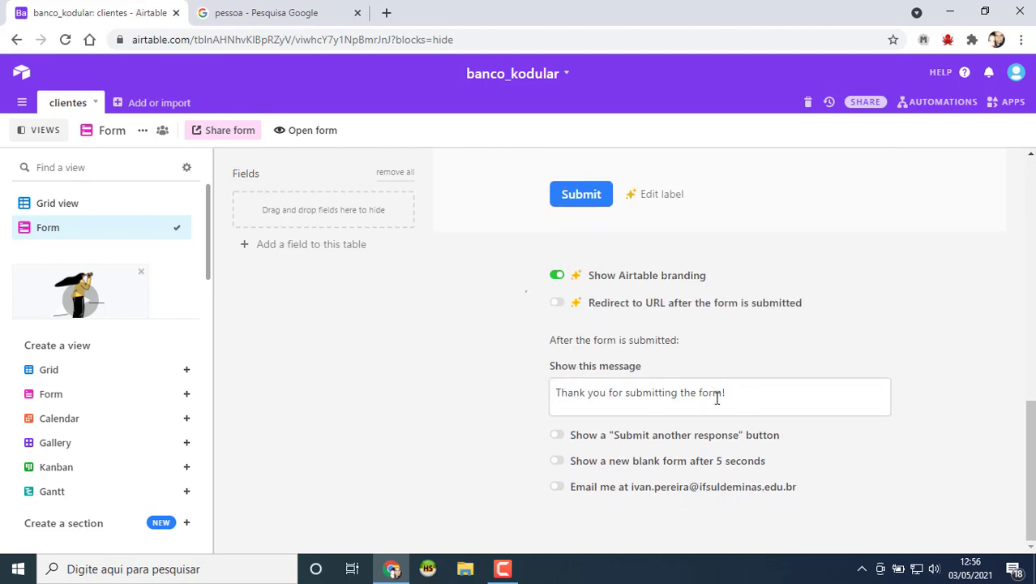
Step: Set the post-submission message to 'O cliente foi salvo' and enable a new blank form after 5 seconds
{"action": "left_click_drag", "start_coordinate": [717, 398], "coordinate": [519, 395]}
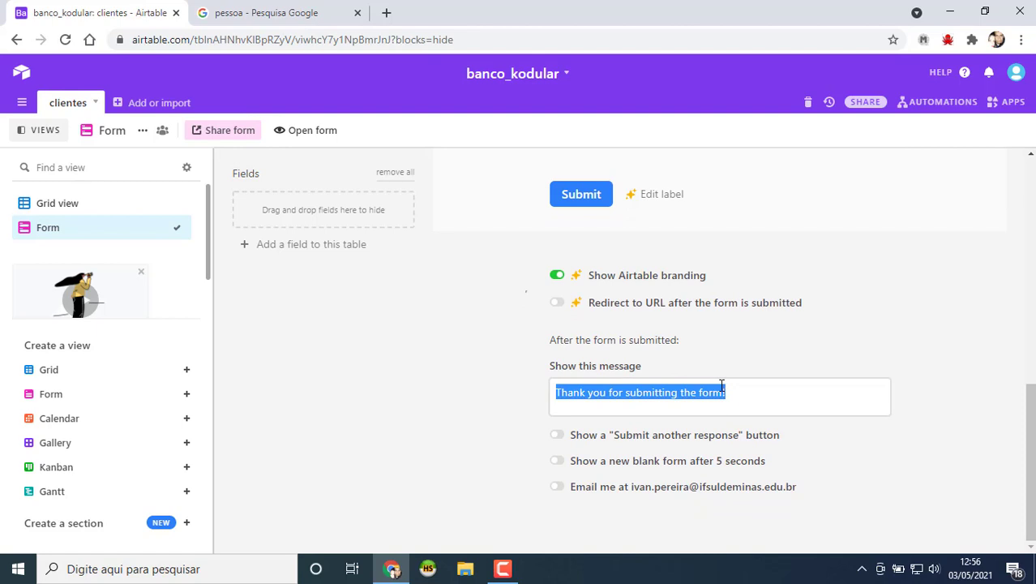
{"action": "type", "text": "O cliente foi salvo"}
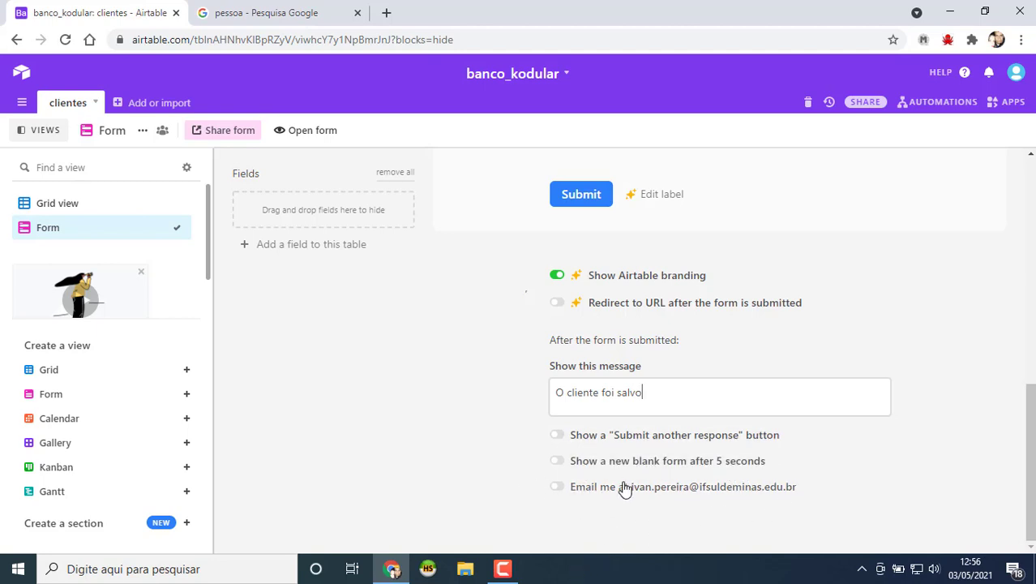
{"action": "left_click", "coordinate": [558, 461]}
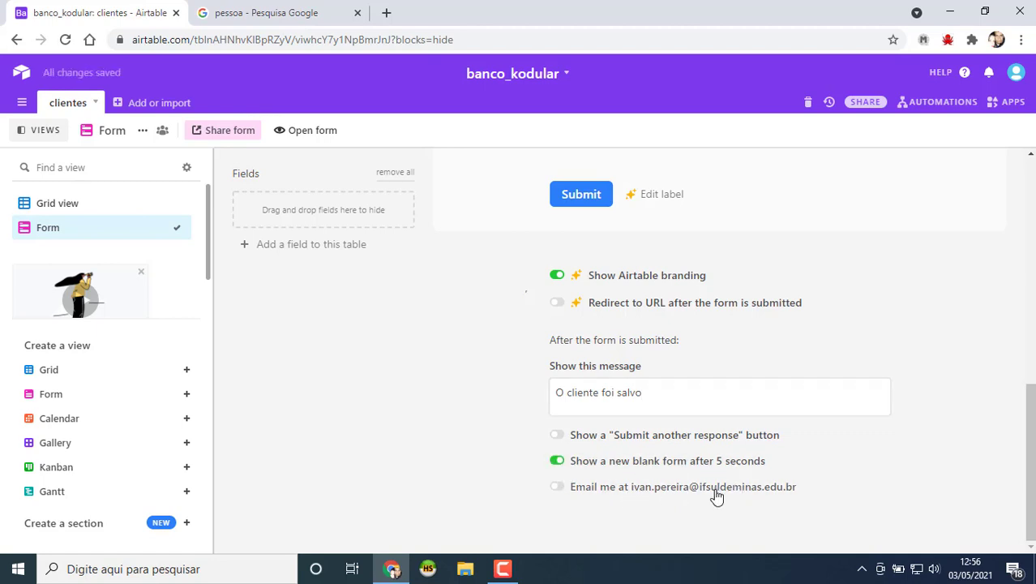
{"action": "scroll", "coordinate": [559, 490], "scroll_direction": "up", "scroll_amount": 10}
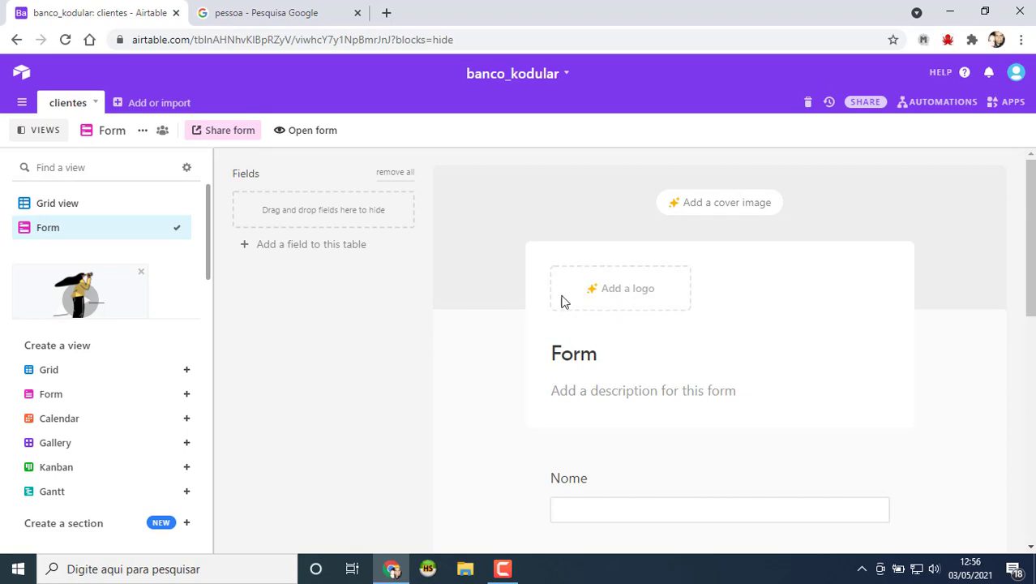
{"action": "scroll", "coordinate": [862, 398], "scroll_direction": "down", "scroll_amount": 2}
{"action": "scroll", "coordinate": [865, 404], "scroll_direction": "up", "scroll_amount": 2}
Step: Open the shared form and enter the client's full name and phone number
{"action": "left_click", "coordinate": [311, 135]}
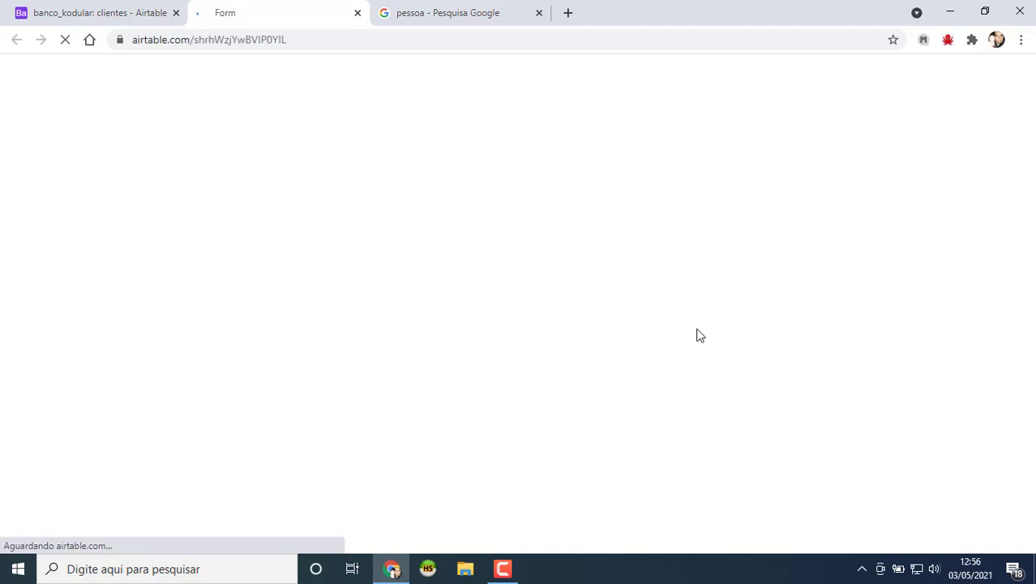
{"action": "left_click", "coordinate": [394, 221]}
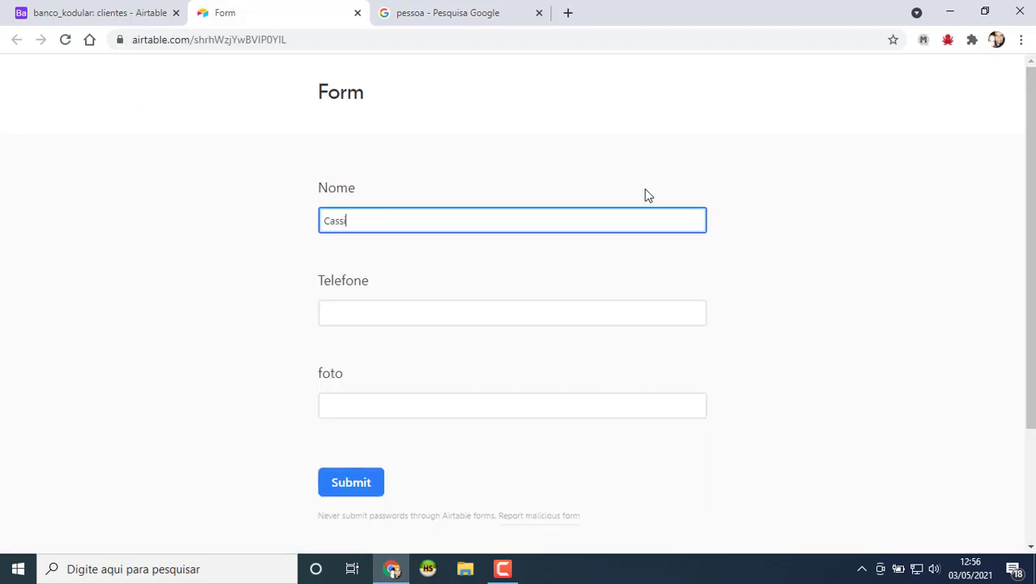
{"action": "key", "text": "Tab"}
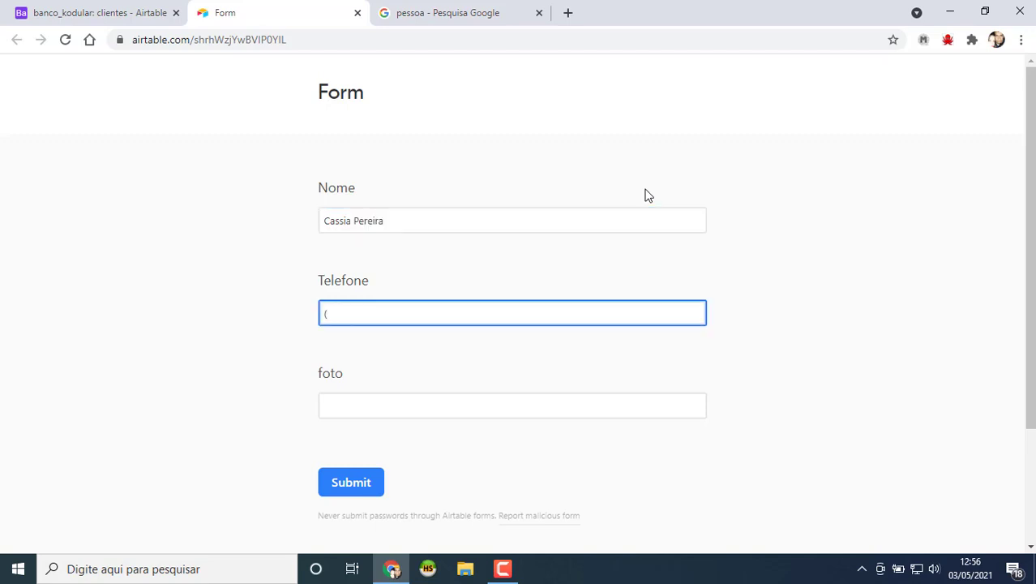
Step: Copy the image address of a photo from the Google Images results for 'pessoa'
{"action": "left_click", "coordinate": [438, 13]}
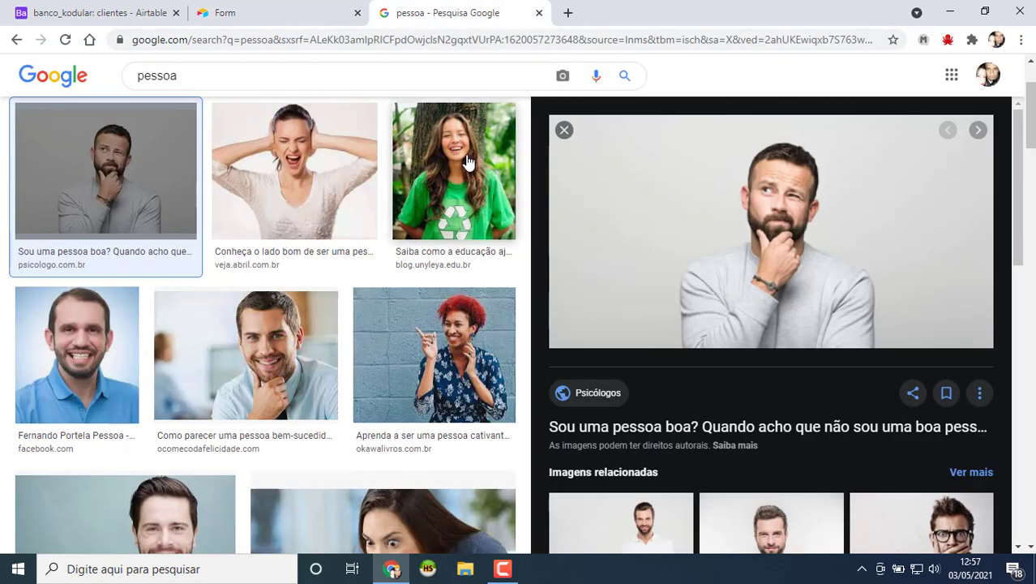
{"action": "left_click", "coordinate": [468, 163]}
{"action": "right_click", "coordinate": [785, 317]}
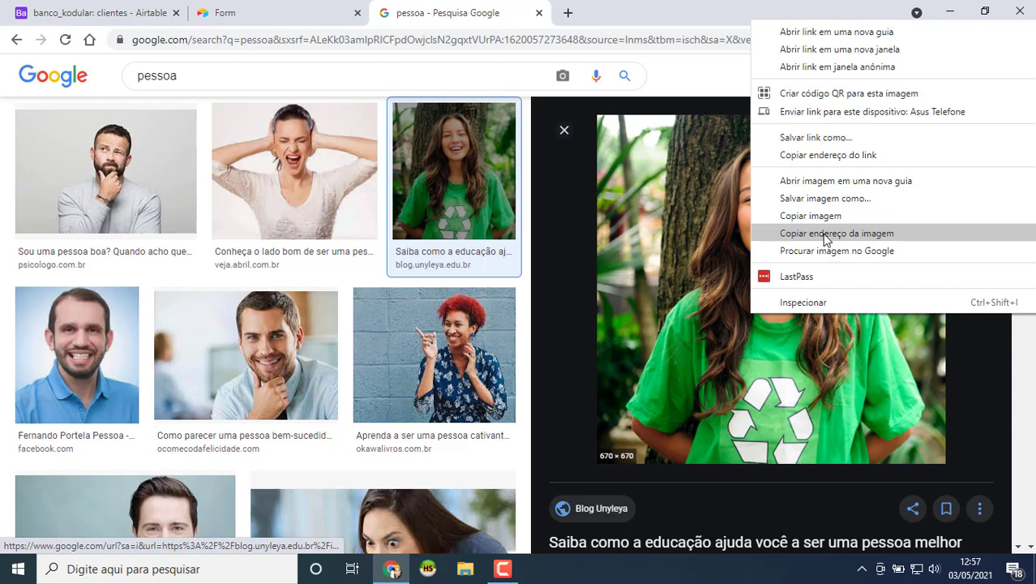
{"action": "left_click", "coordinate": [824, 235]}
Step: Paste the photo URL into the foto field and submit the new client
{"action": "left_click", "coordinate": [253, 11]}
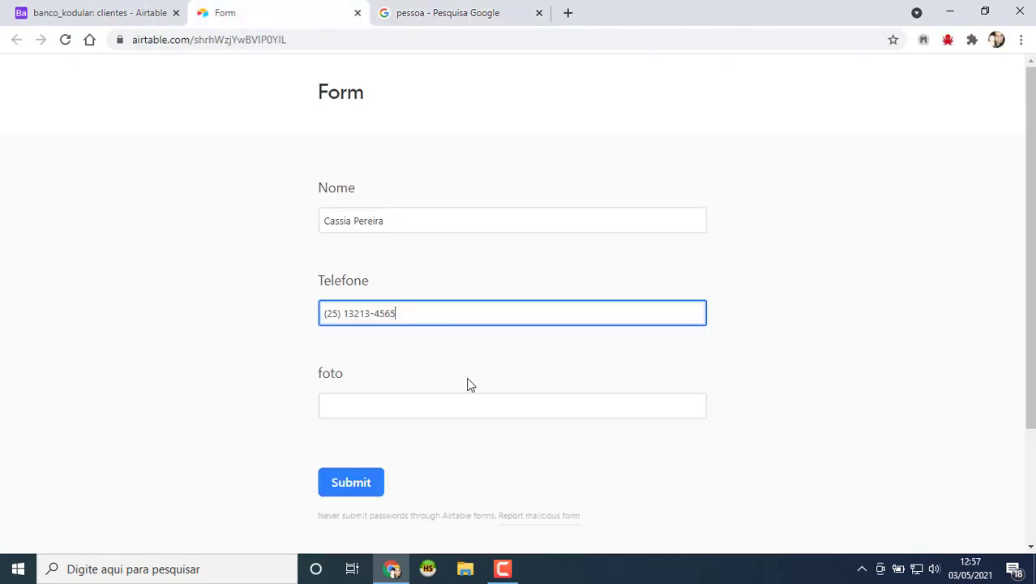
{"action": "left_click", "coordinate": [355, 395]}
{"action": "key", "text": "ctrl+v"}
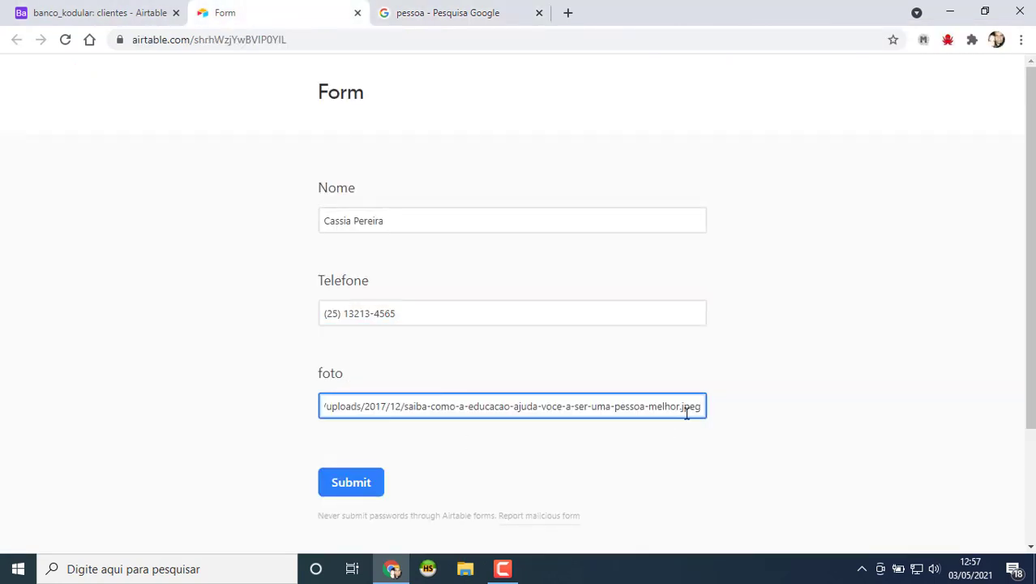
{"action": "scroll", "coordinate": [401, 412], "scroll_direction": "down", "scroll_amount": 2}
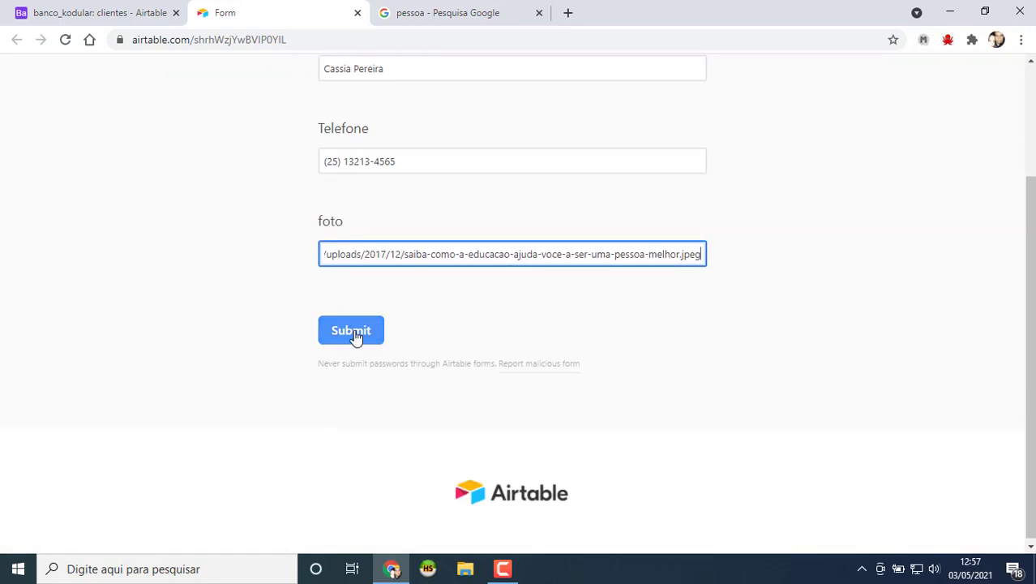
{"action": "left_click", "coordinate": [356, 338]}
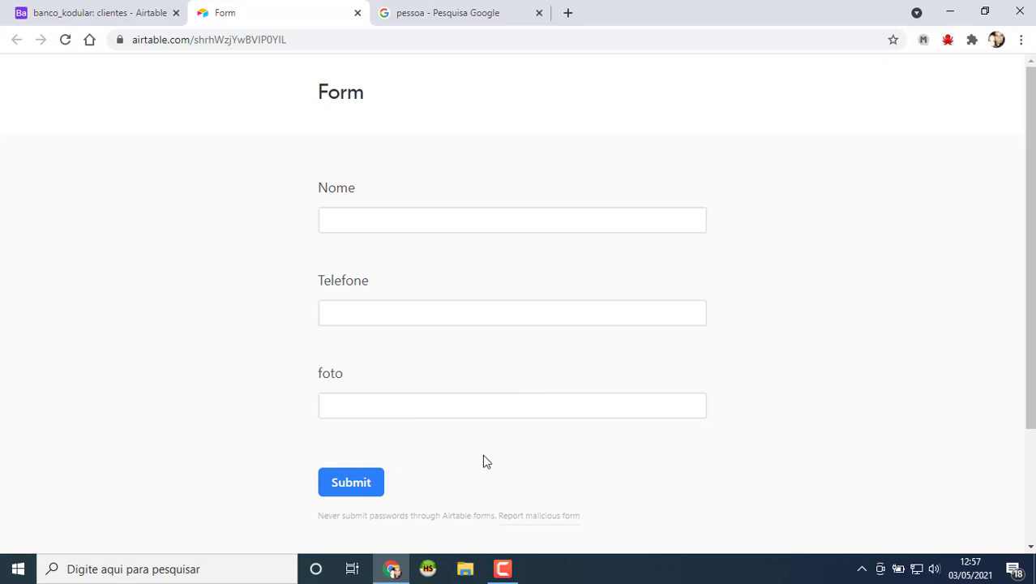
Step: Show the clientes grid and check the form-submitted client against the shared form page
{"action": "left_click", "coordinate": [304, 41]}
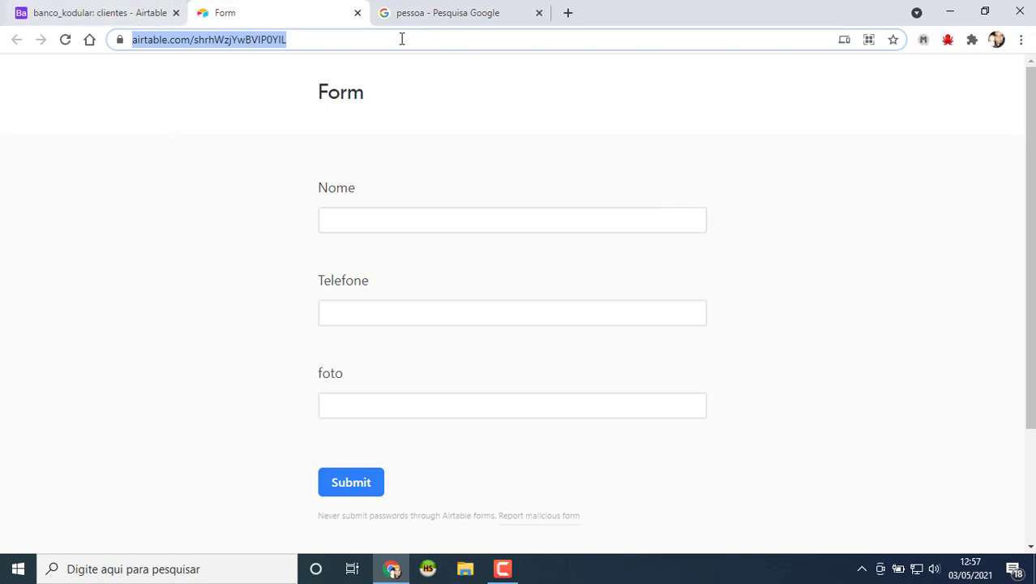
{"action": "left_click", "coordinate": [56, 12]}
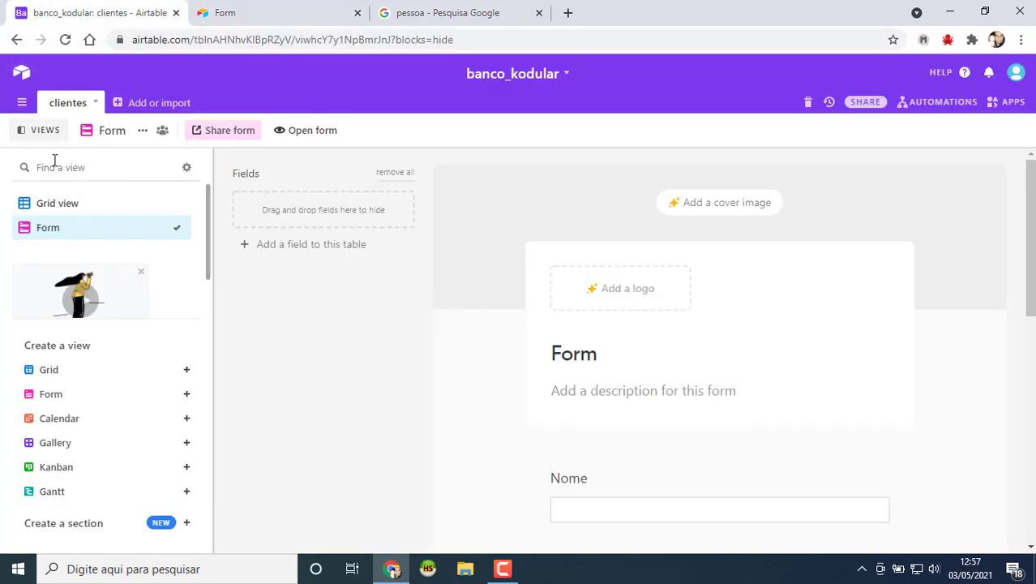
{"action": "left_click", "coordinate": [58, 203]}
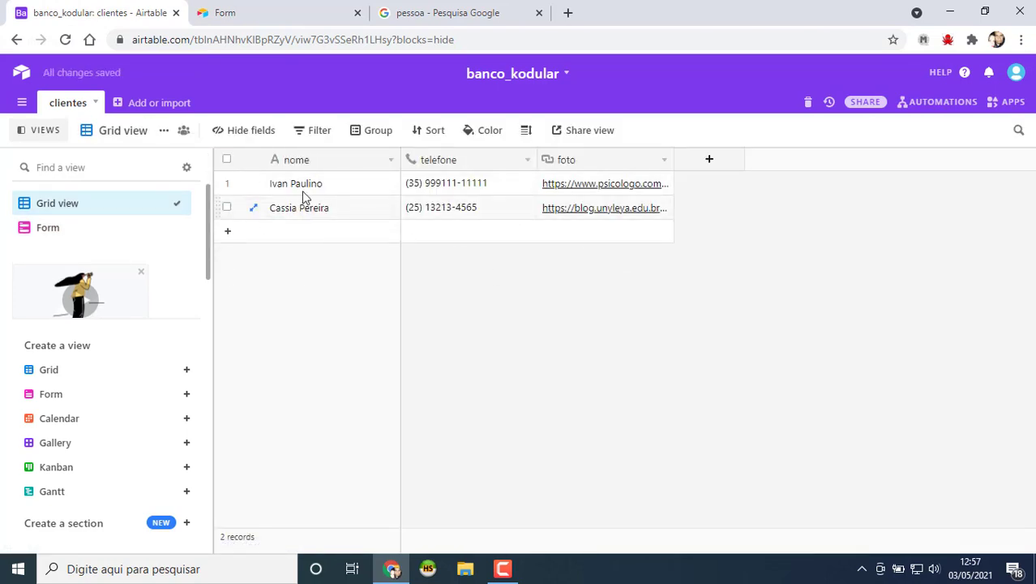
{"action": "left_click", "coordinate": [237, 12]}
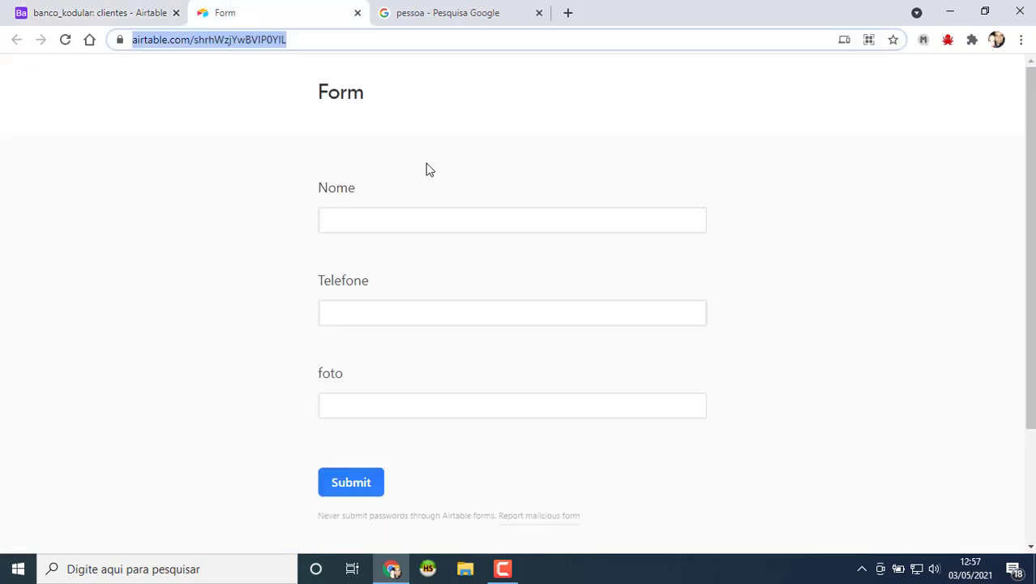
{"action": "left_click", "coordinate": [133, 12]}
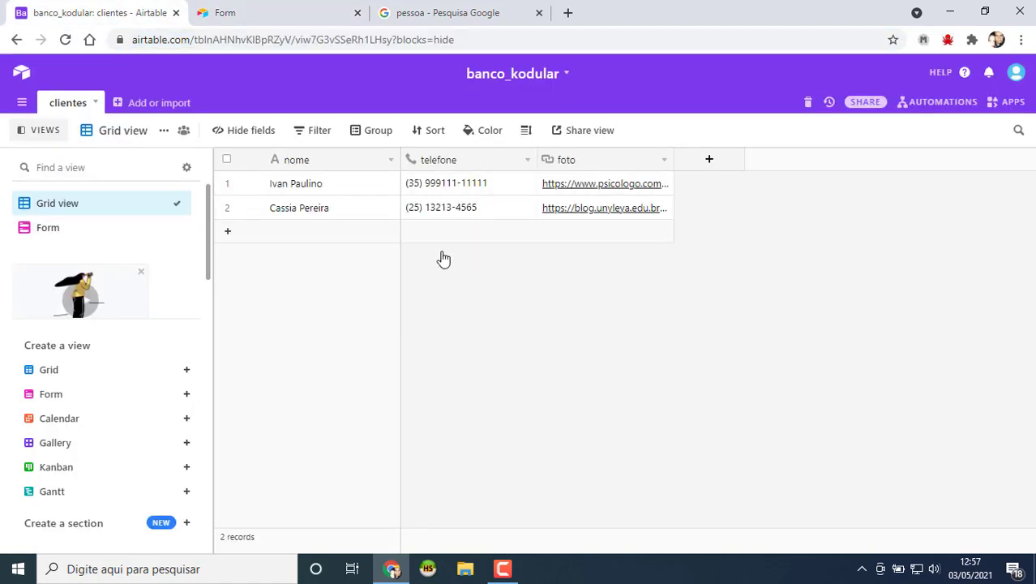